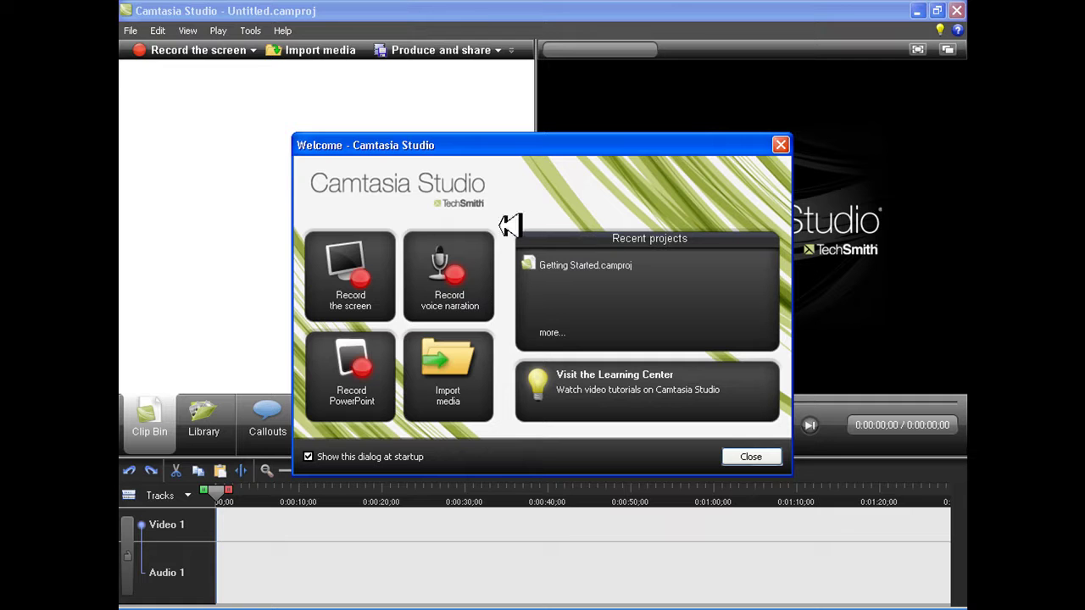
- Dismiss the welcome window, launch the screen recorder and delete the unfinished recording from the previous session
click(783, 144)
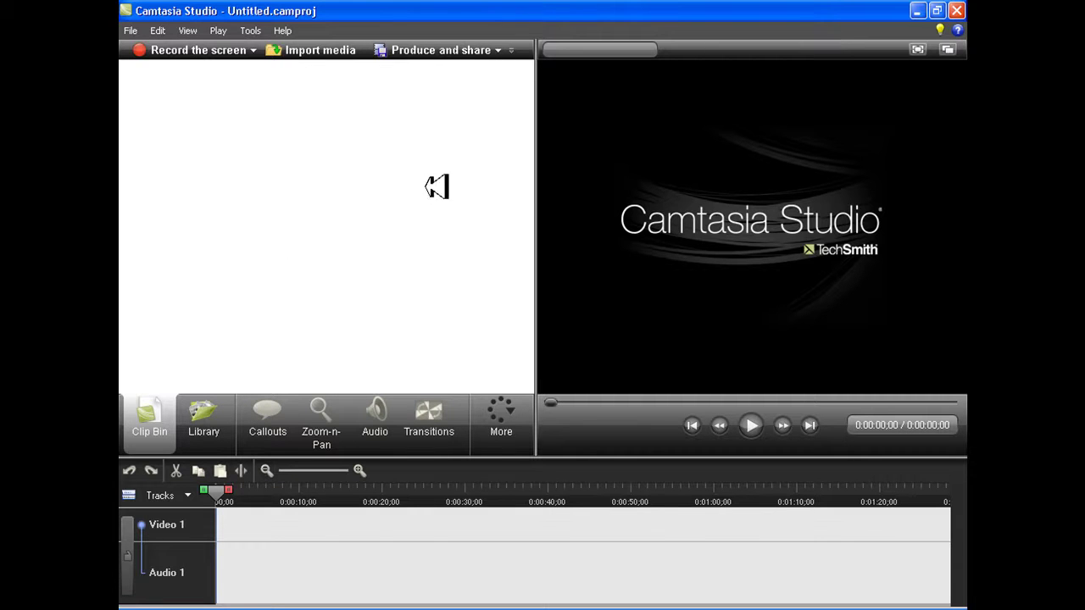
click(219, 53)
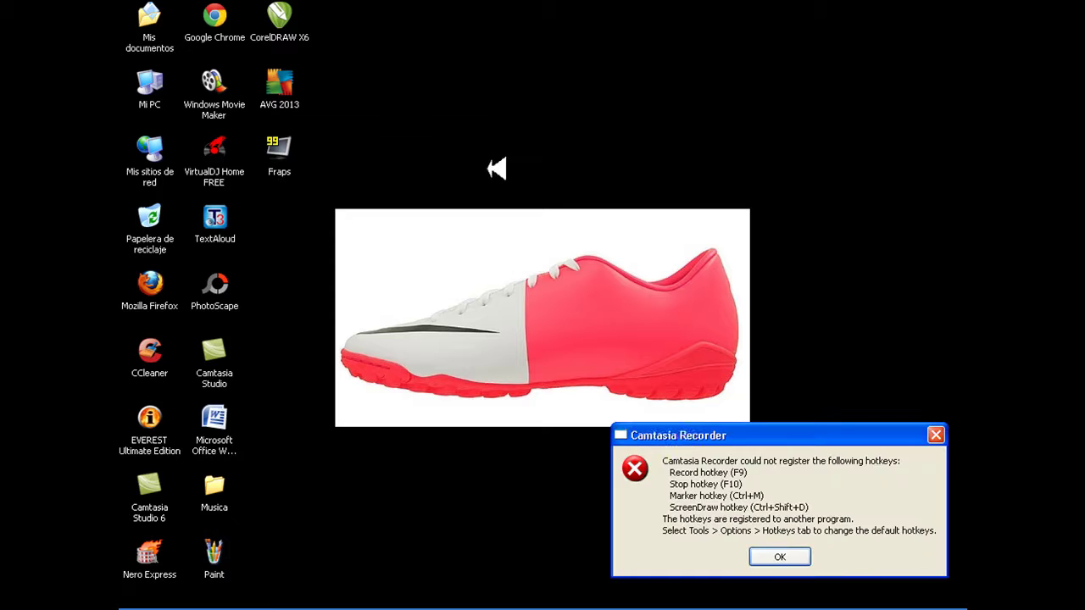
click(780, 560)
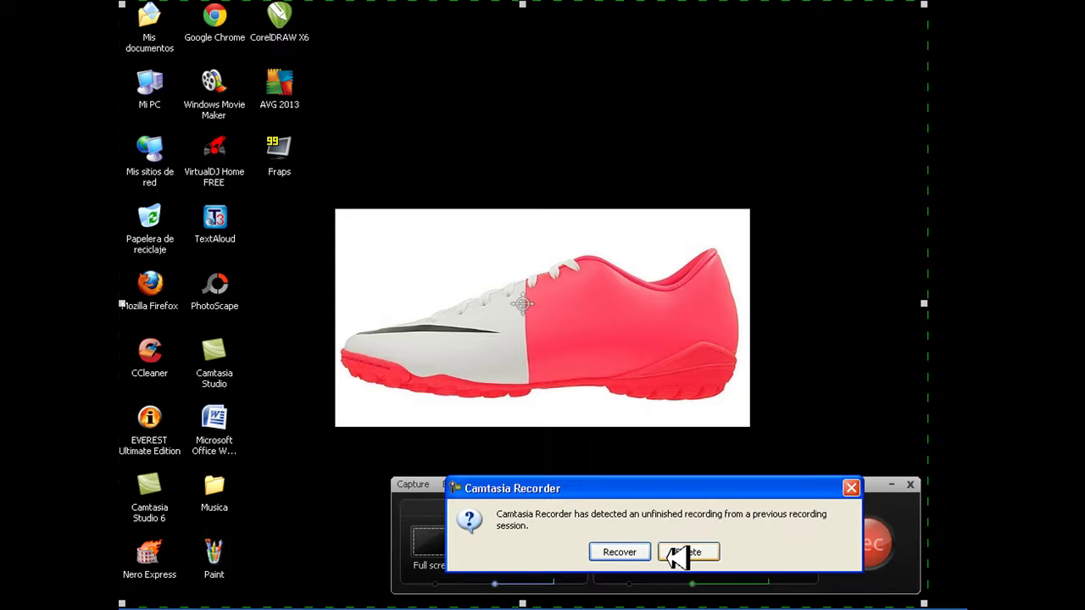
click(687, 552)
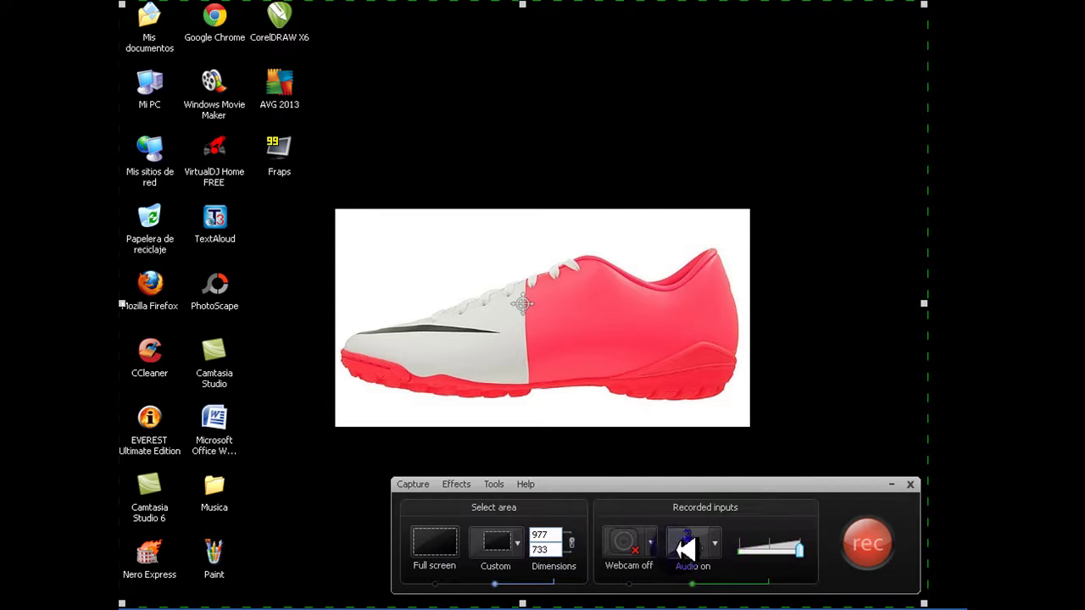
- Close the screen recorder and bring up Camtasia Studio again from its desktop shortcut
click(910, 484)
right_click(223, 360)
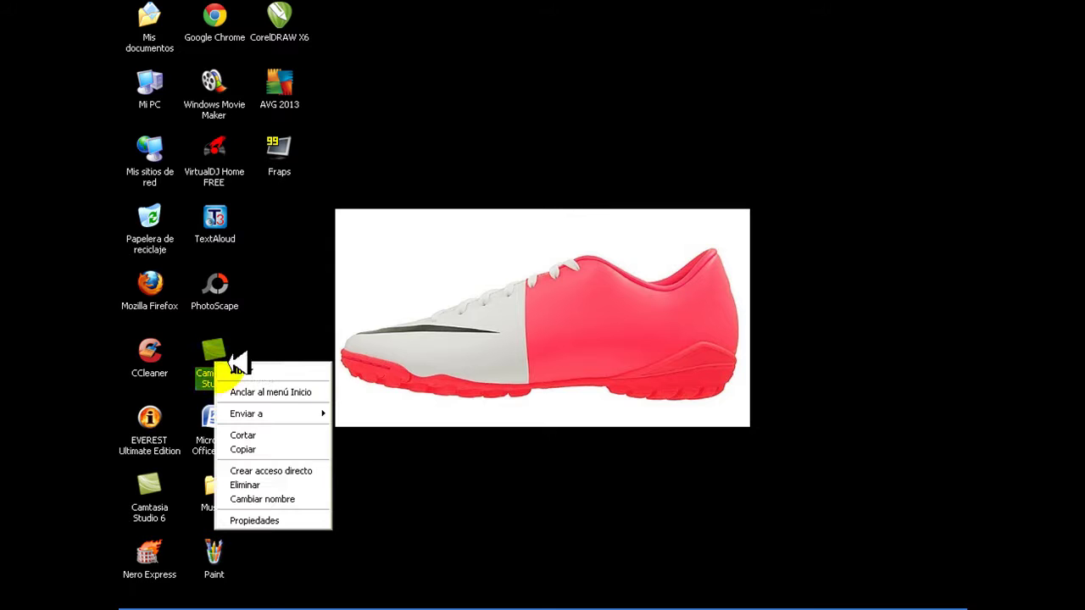
click(260, 365)
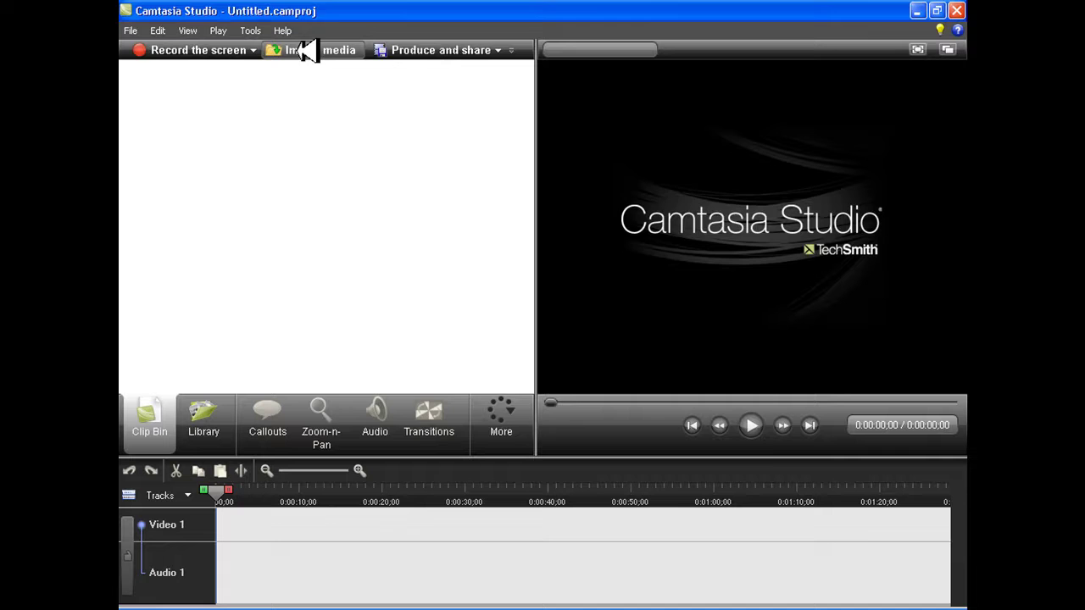
- Import the image n_f_c_barcelona_final_barcelona_vs_manchester_united-202918 from the Zpatos folder in Downloads
click(307, 51)
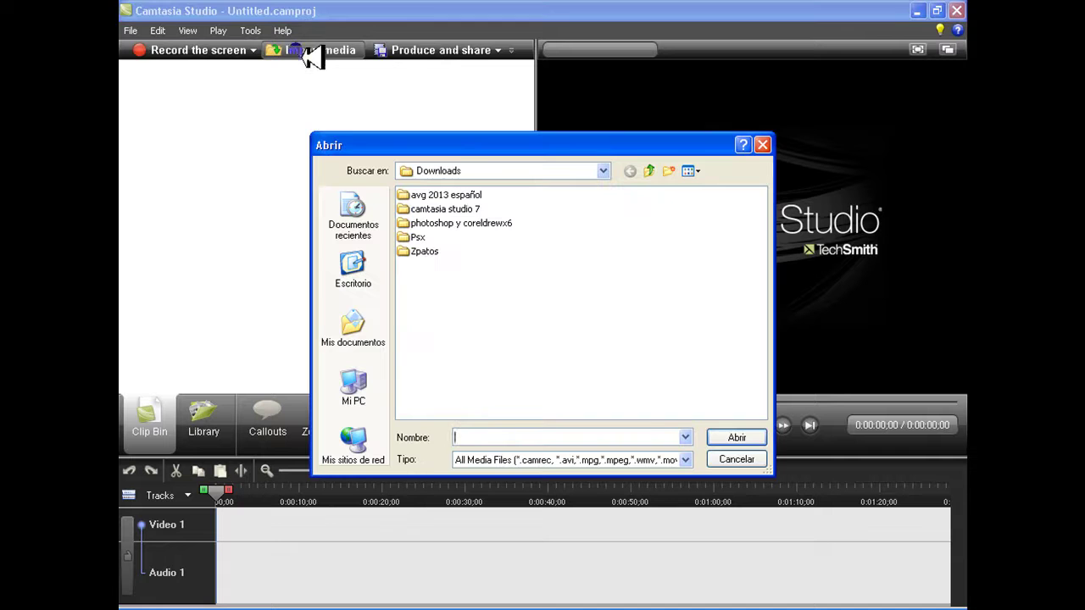
double_click(428, 251)
click(462, 251)
click(453, 294)
click(461, 238)
double_click(462, 293)
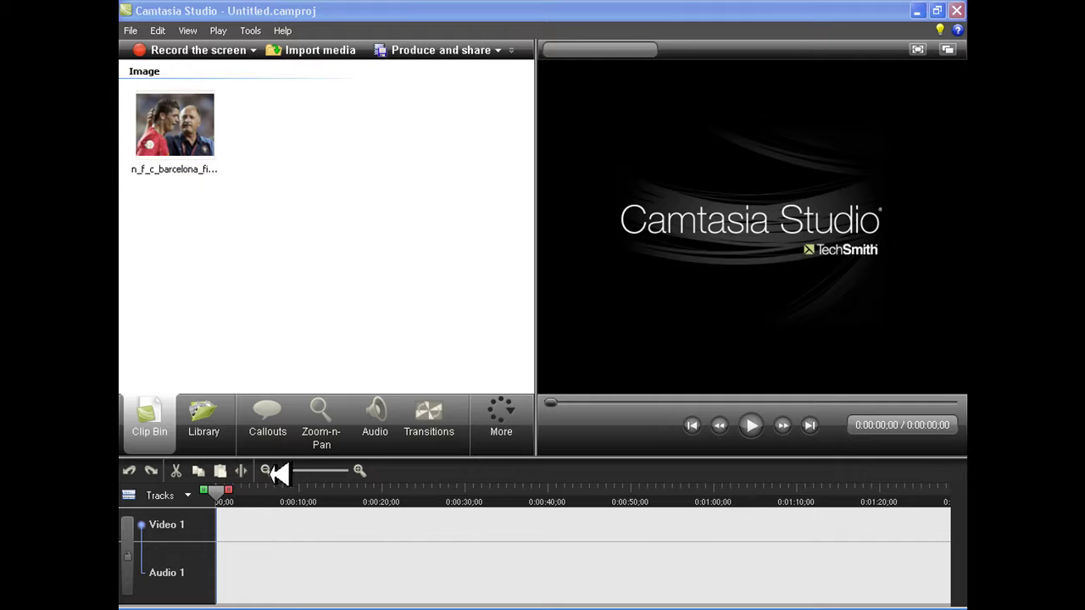
- Place the imported image at the start of the Video 1 track, accepting editing dimensions of 400 x 313
drag(184, 136, 266, 550)
drag(211, 263, 241, 526)
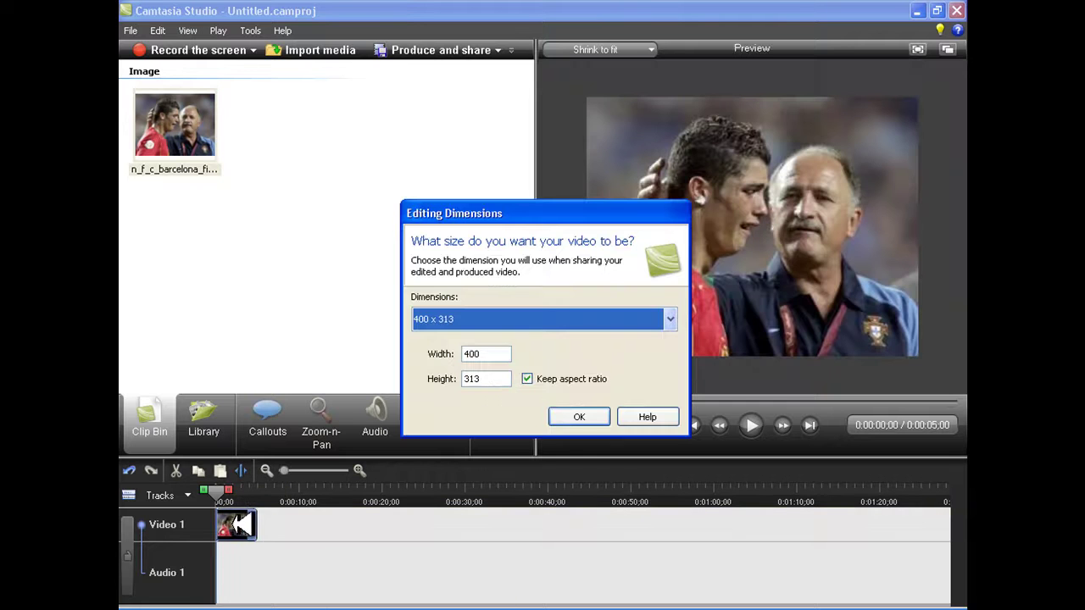
click(580, 416)
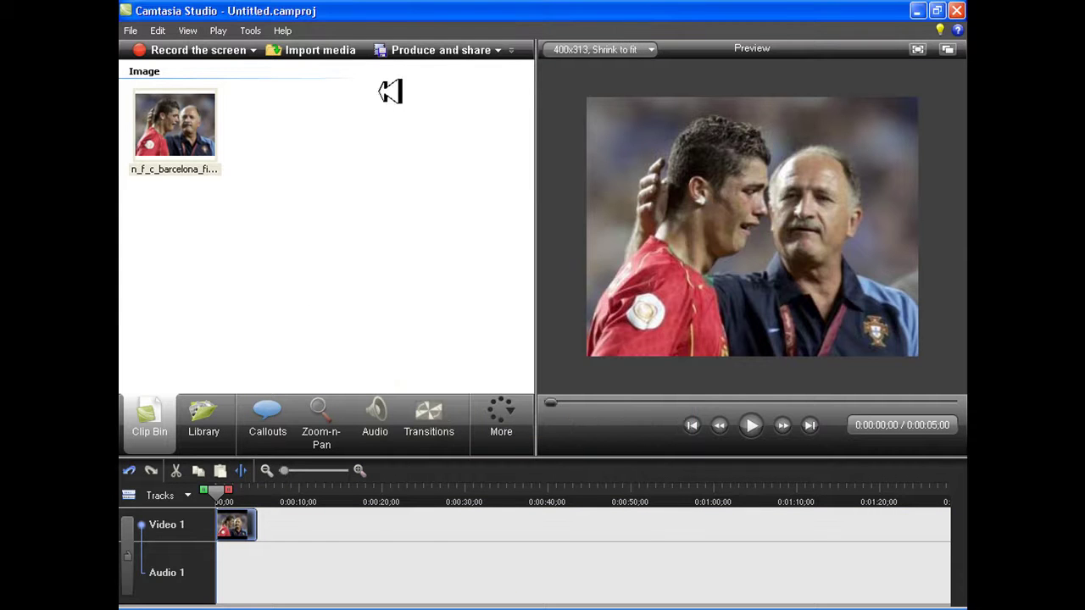
- Remove the image clip from the Video 1 track, leaving it in the Clip Bin
right_click(255, 525)
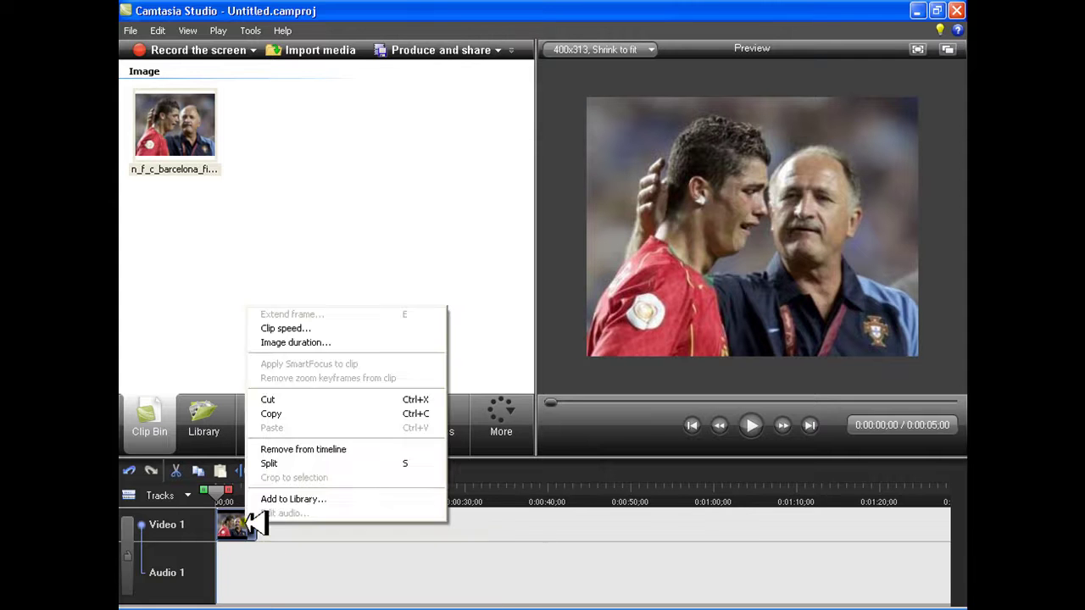
click(145, 168)
click(232, 314)
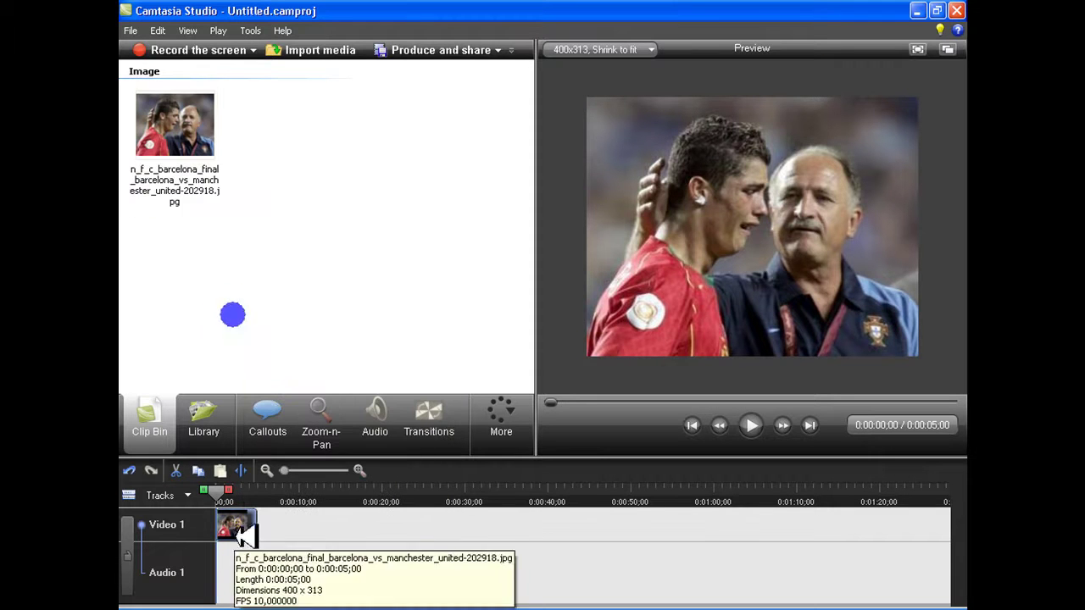
click(241, 525)
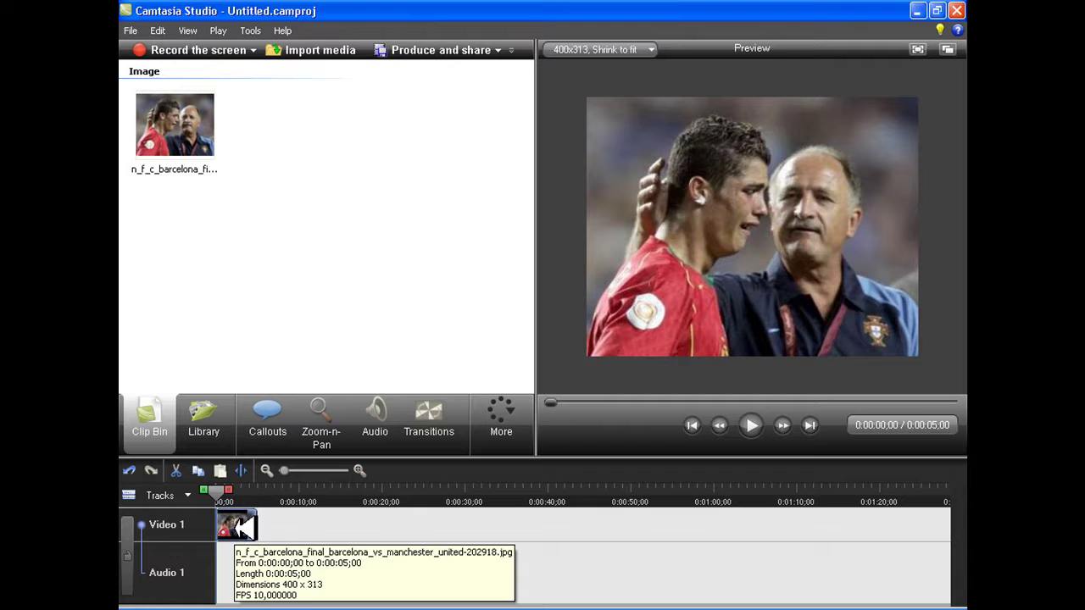
key(Delete)
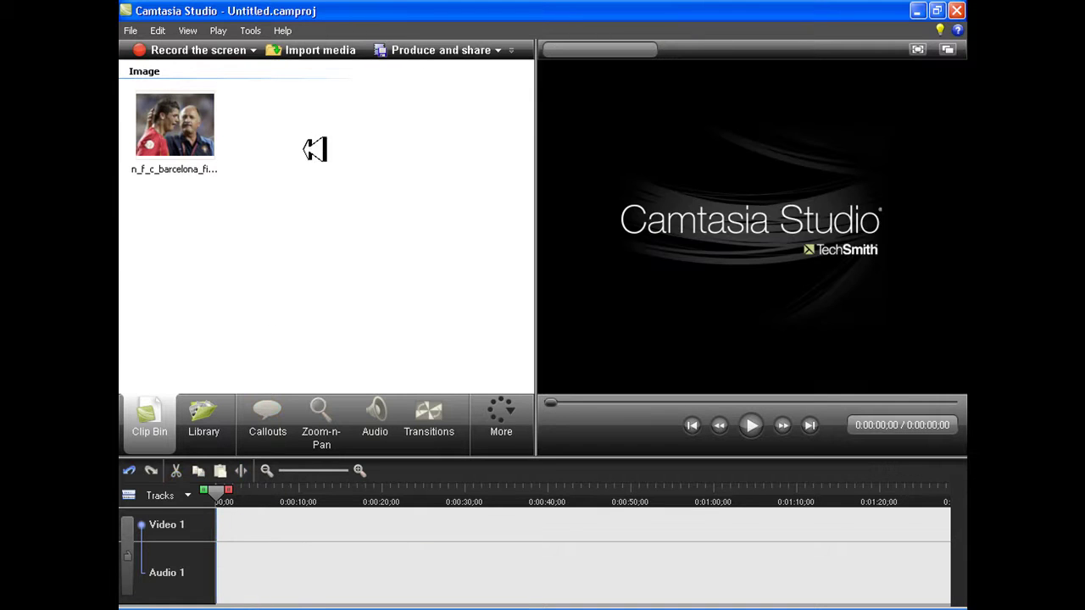
- Import the video from the "Tutorial de como descargar el camtasia studio 7" folder under Mis documentos, Camtasia Studio
click(291, 51)
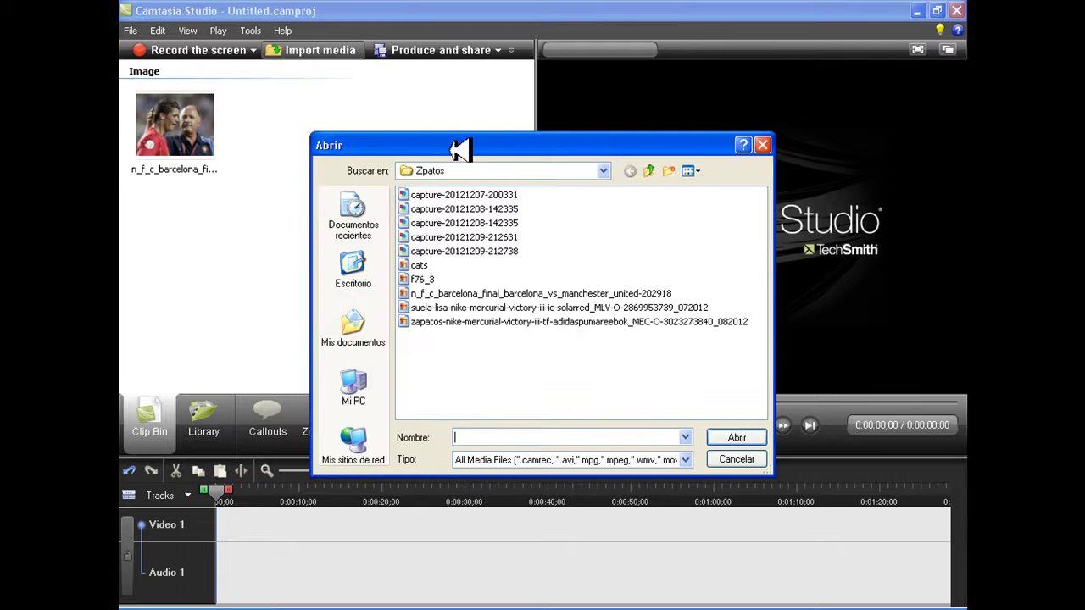
click(609, 171)
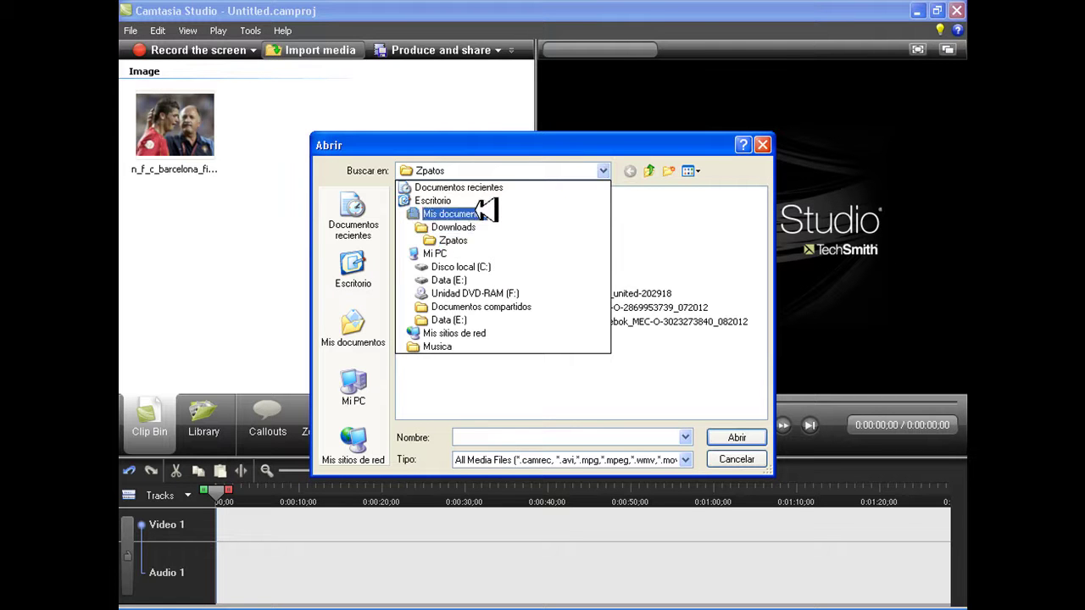
click(474, 227)
click(602, 170)
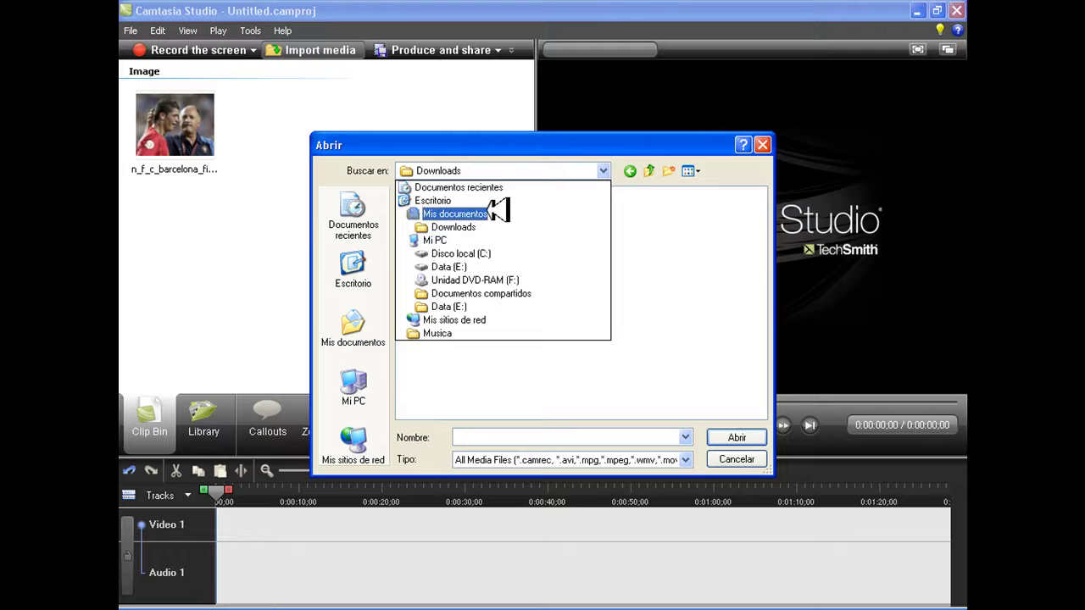
click(457, 214)
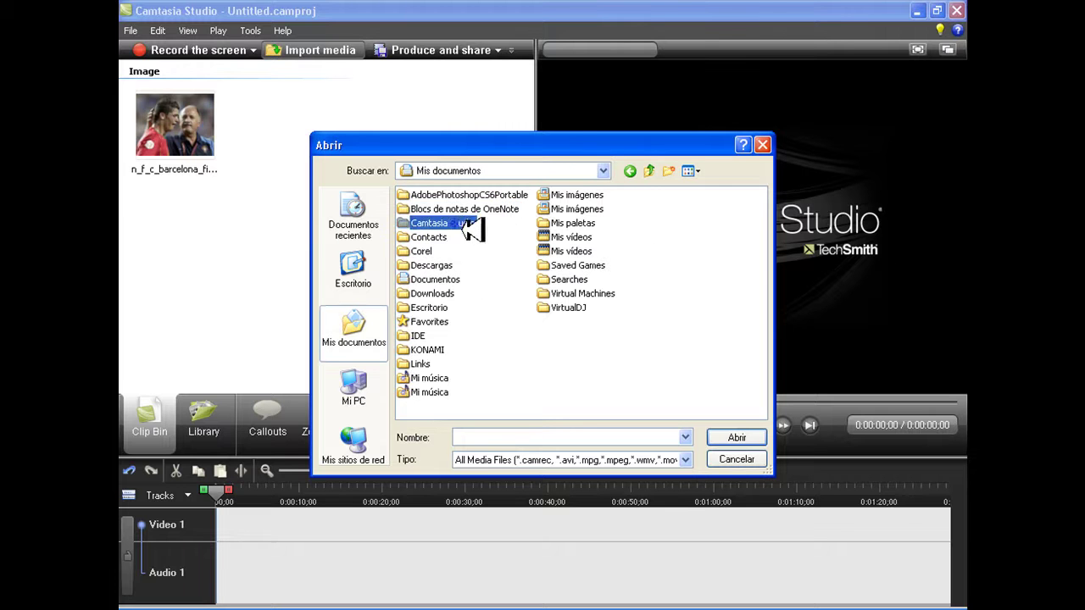
double_click(500, 226)
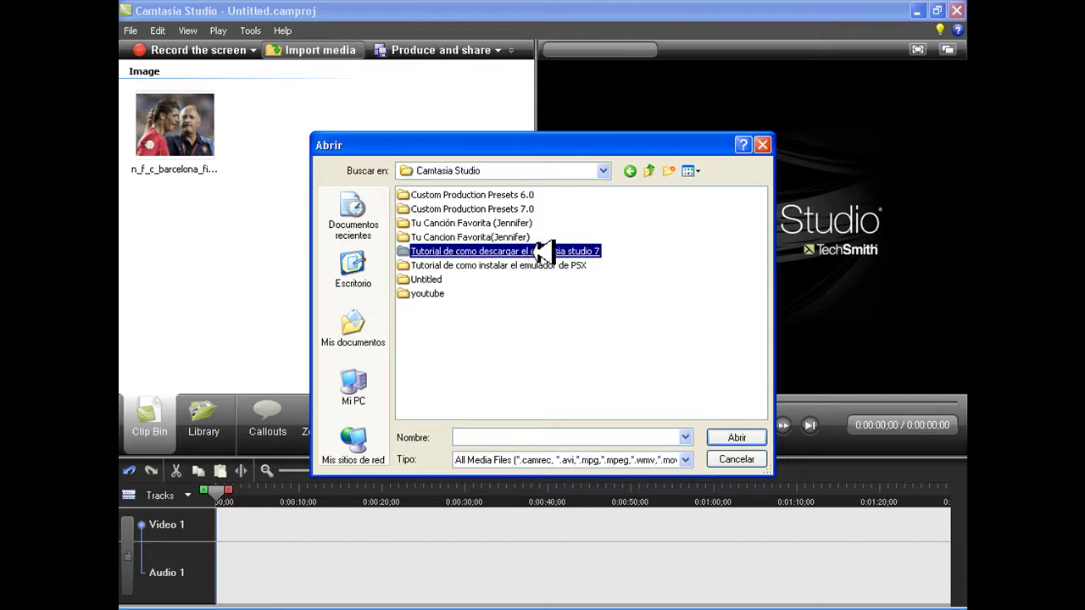
click(534, 251)
double_click(468, 198)
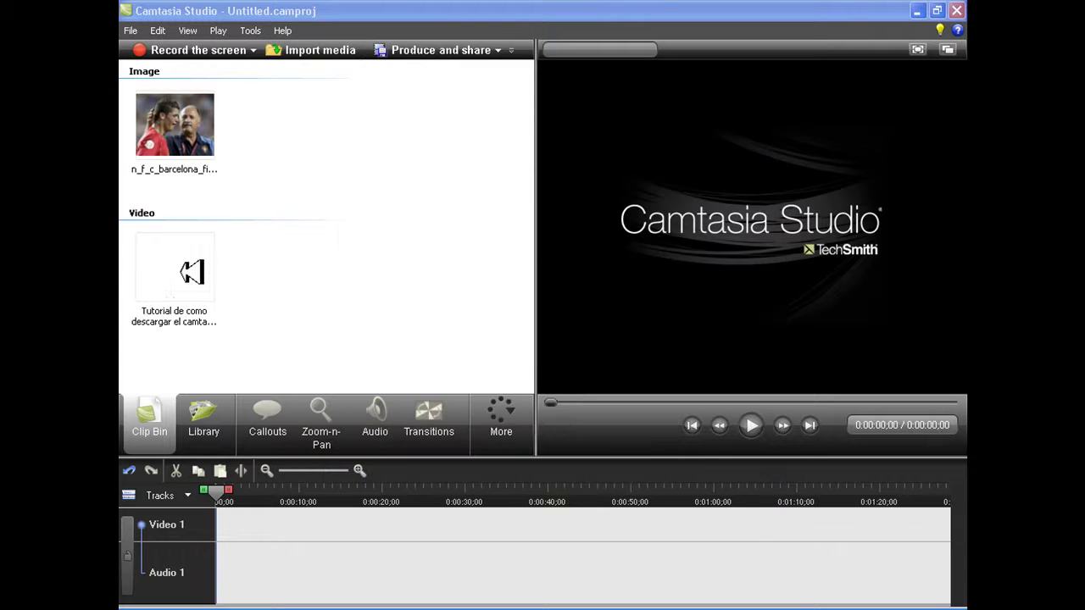
- Place the tutorial video at the start of the Video 1 track and play it up to about 0:00:05;28
mouse_move(178, 271)
mouse_down()
mouse_move(311, 291)
mouse_move(251, 515)
mouse_up()
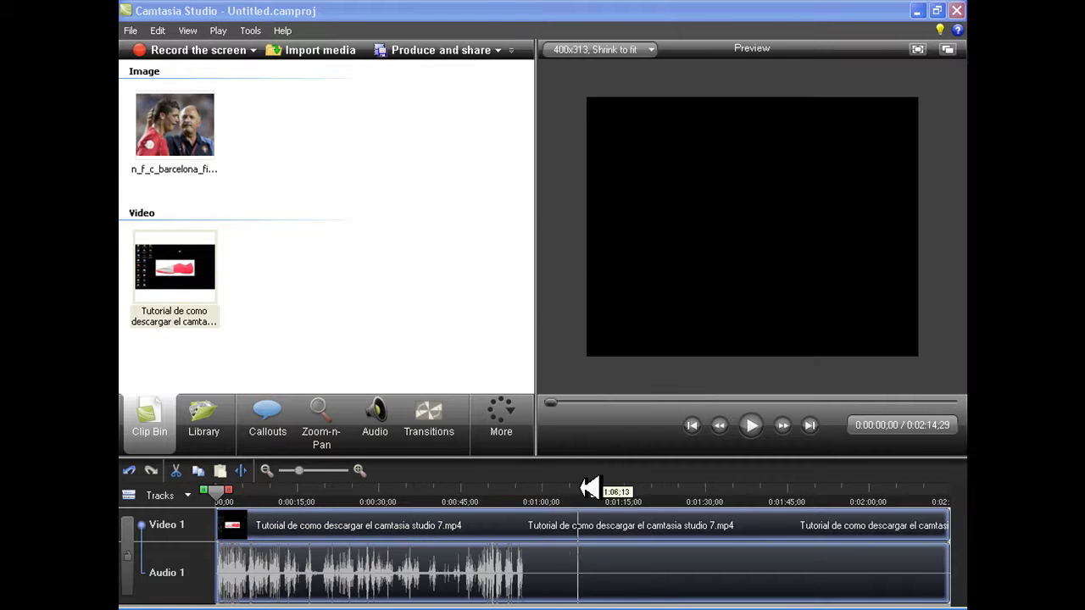
click(753, 426)
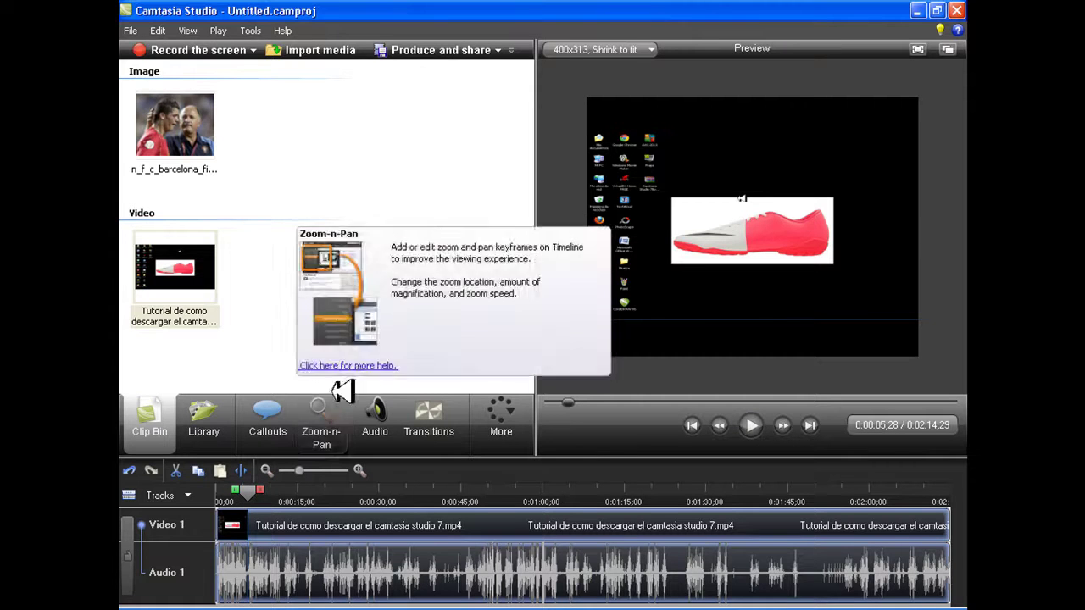
- Add a Zoom-n-Pan keyframe at 0:00:05;28 that zooms to about 140% on the desktop icons around the Camtasia Studio 7 archive
click(335, 426)
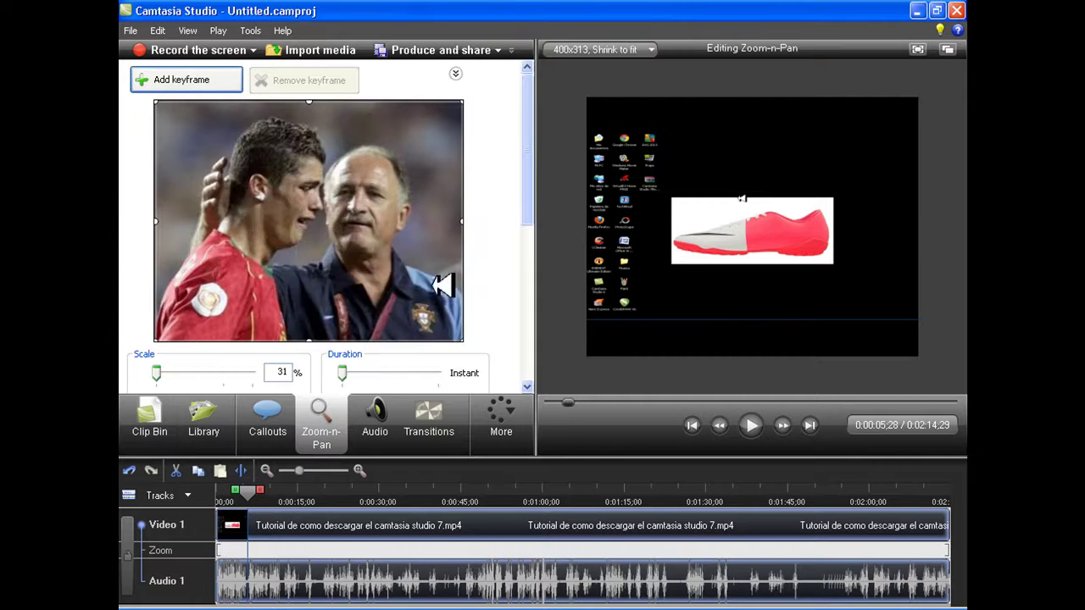
click(485, 223)
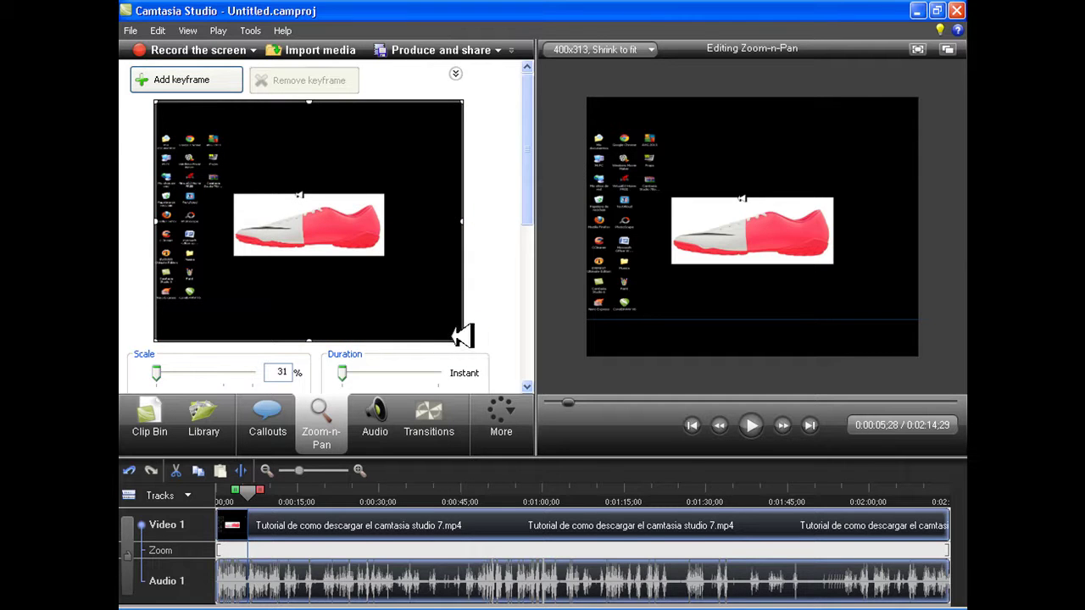
drag(471, 342, 211, 224)
drag(277, 147, 247, 155)
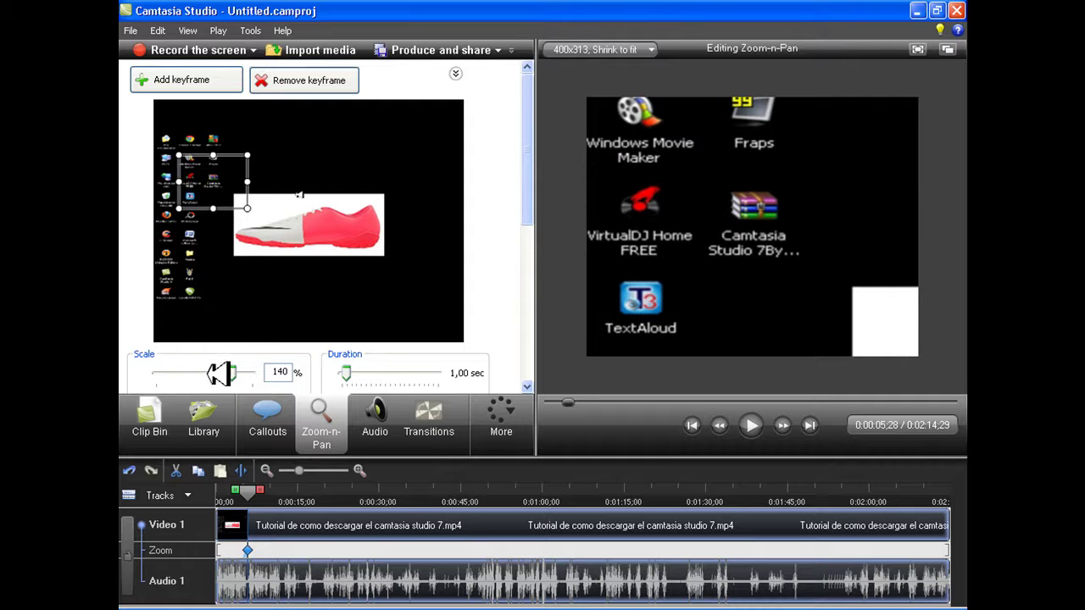
- Play back the zoom from about three seconds into the video until just past the keyframe
click(149, 415)
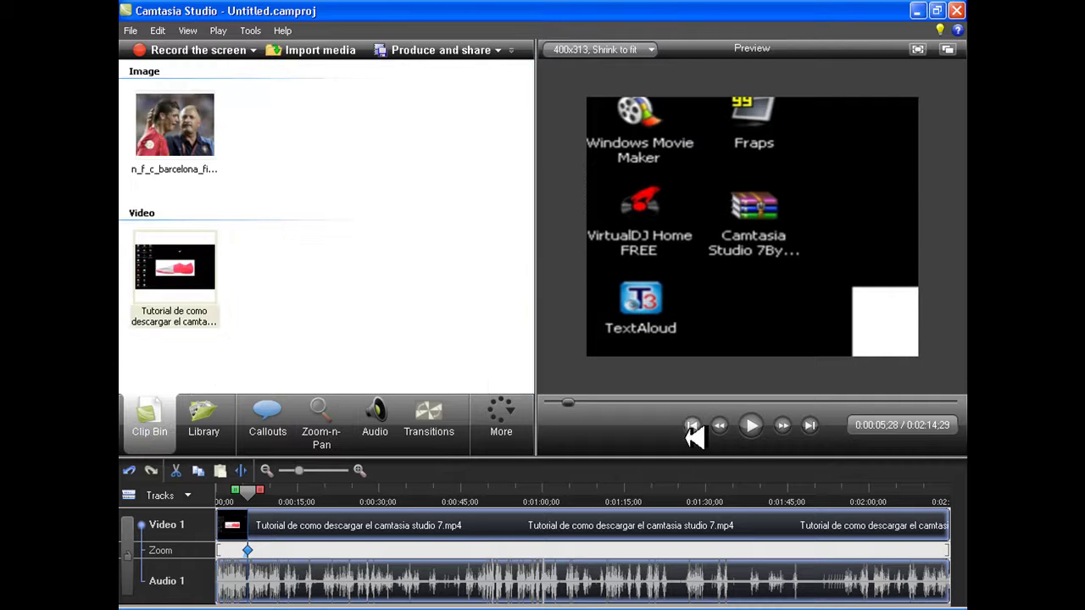
drag(568, 403, 557, 403)
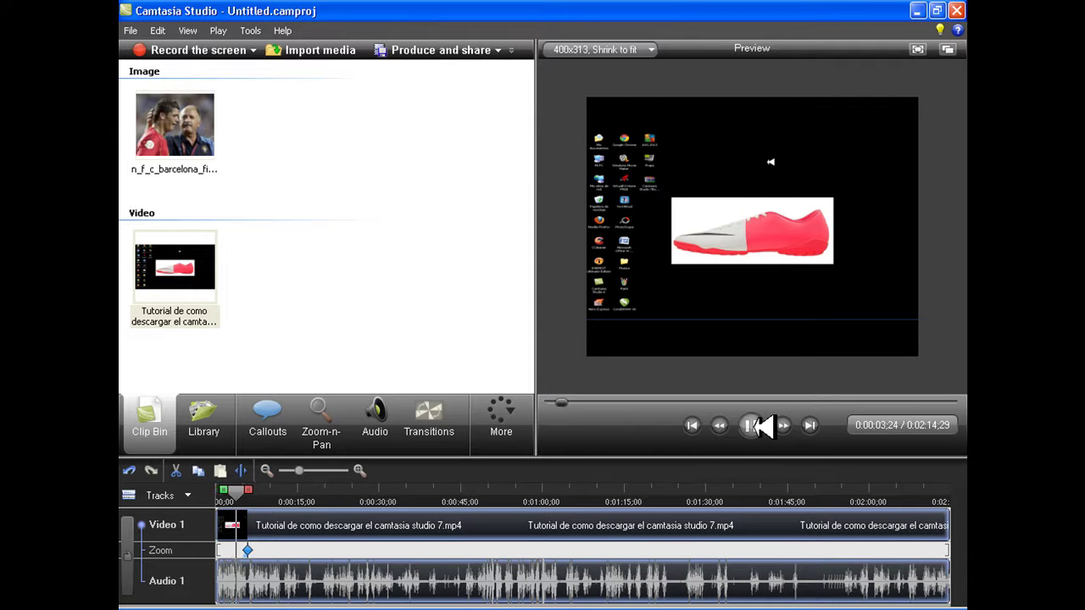
click(763, 426)
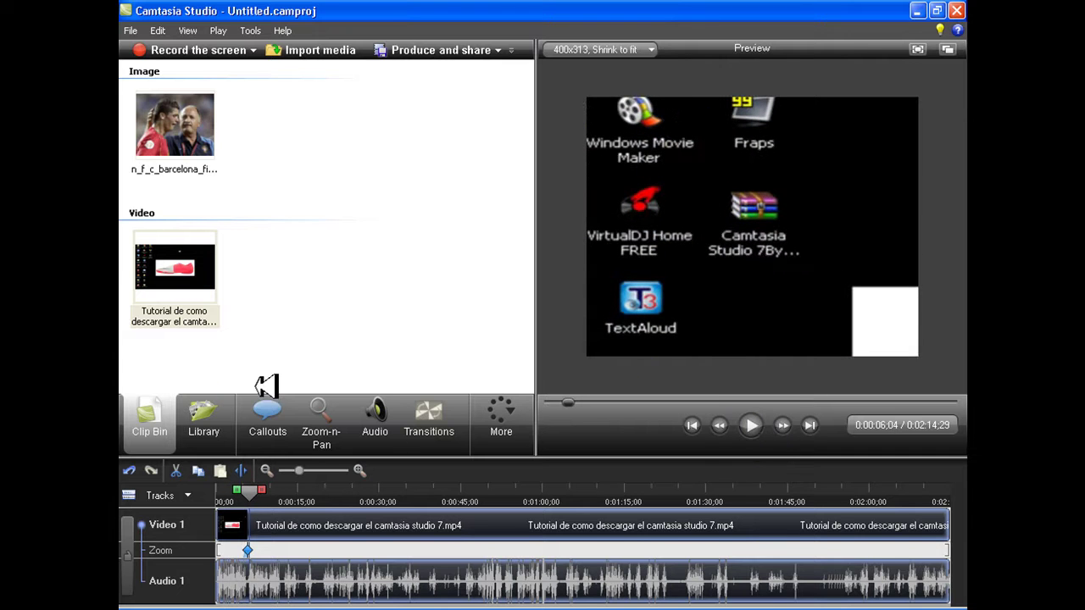
- Enlarge the Zoom-n-Pan area at 0:00:06;04 to cover nearly the whole video frame, then return to the Clip Bin
click(321, 415)
drag(250, 208, 506, 223)
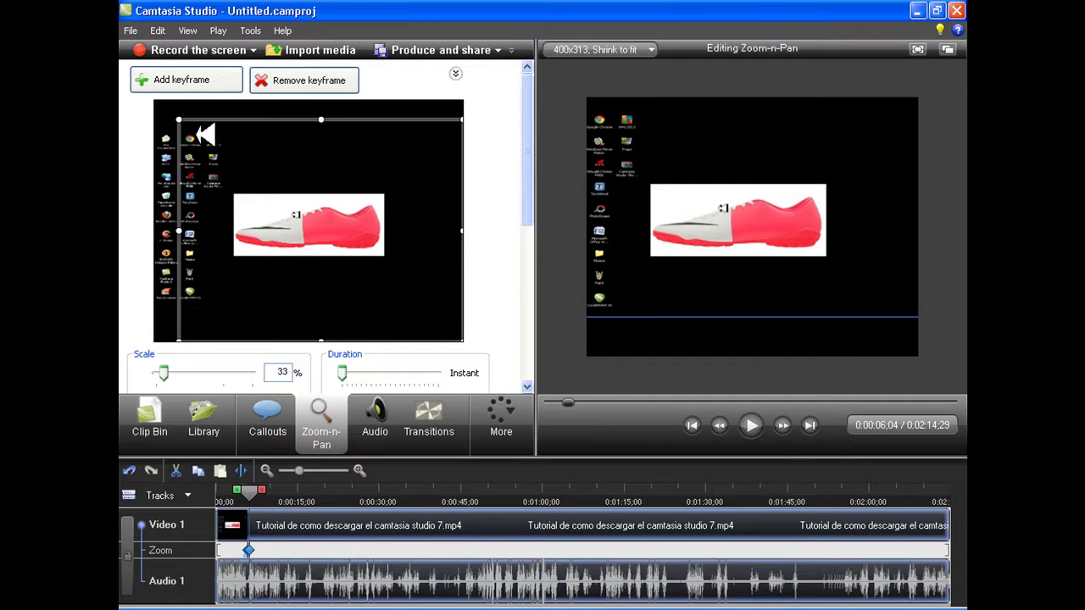
drag(181, 116, 172, 114)
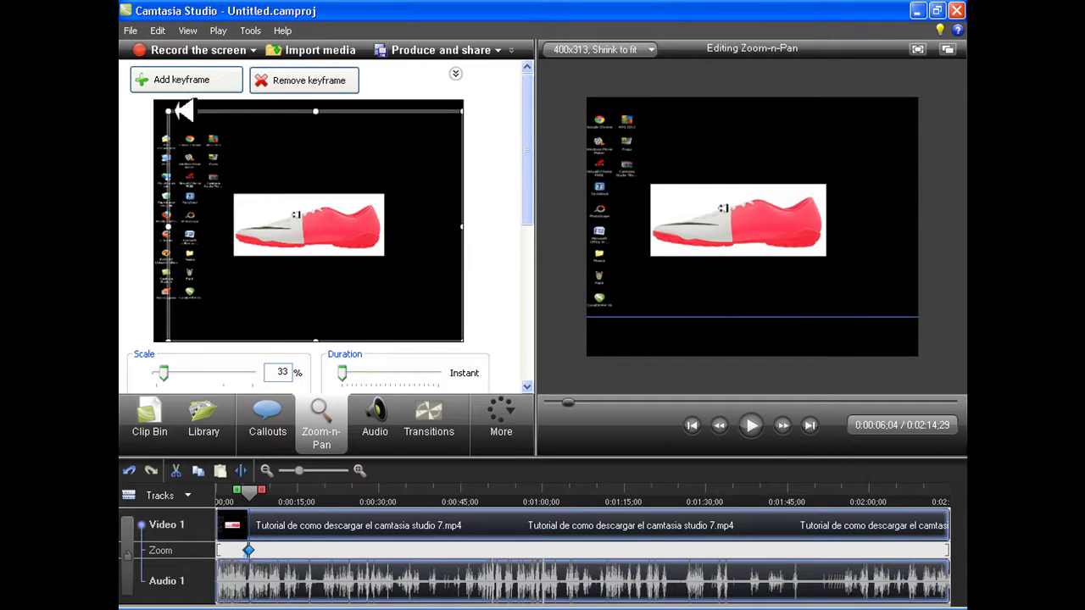
click(170, 420)
- Add a Sketch Motion rectangle callout at 0:00:06;04 and shrink it to frame the Camtasia Studio 7 archive icon
click(283, 428)
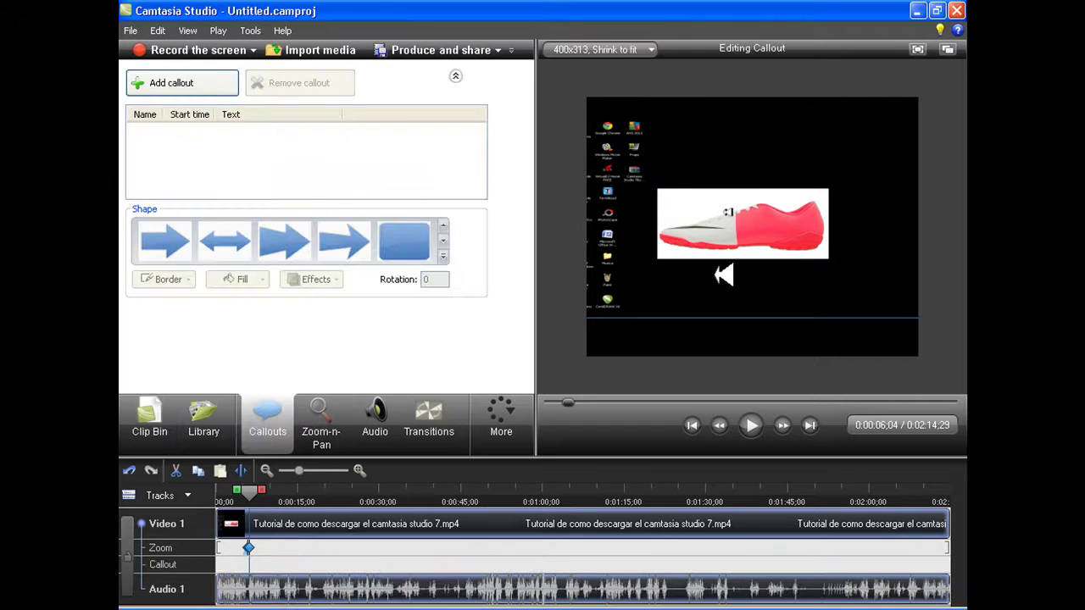
click(443, 255)
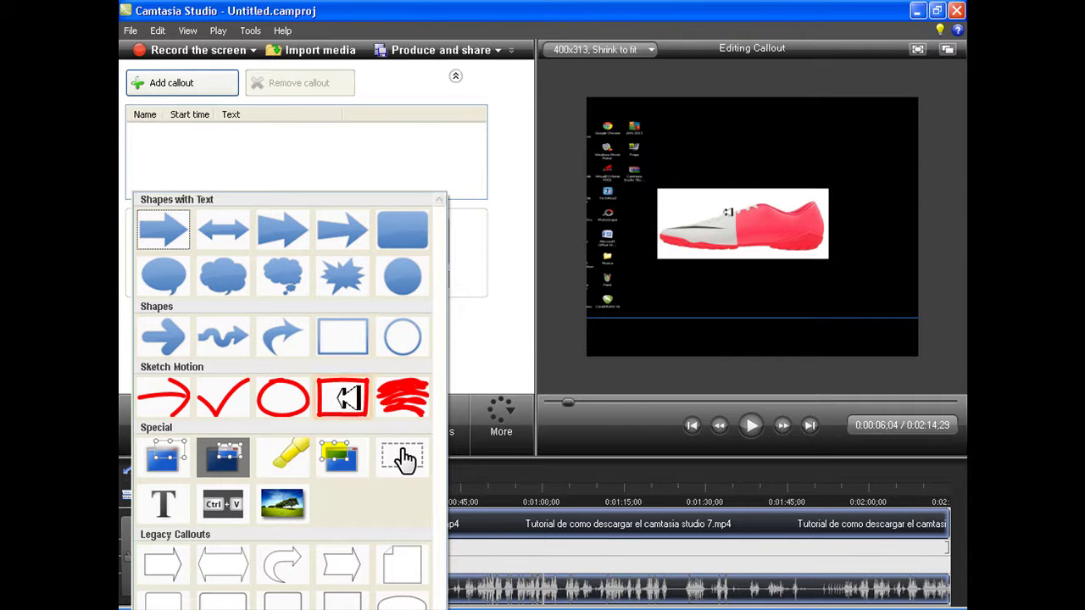
click(342, 398)
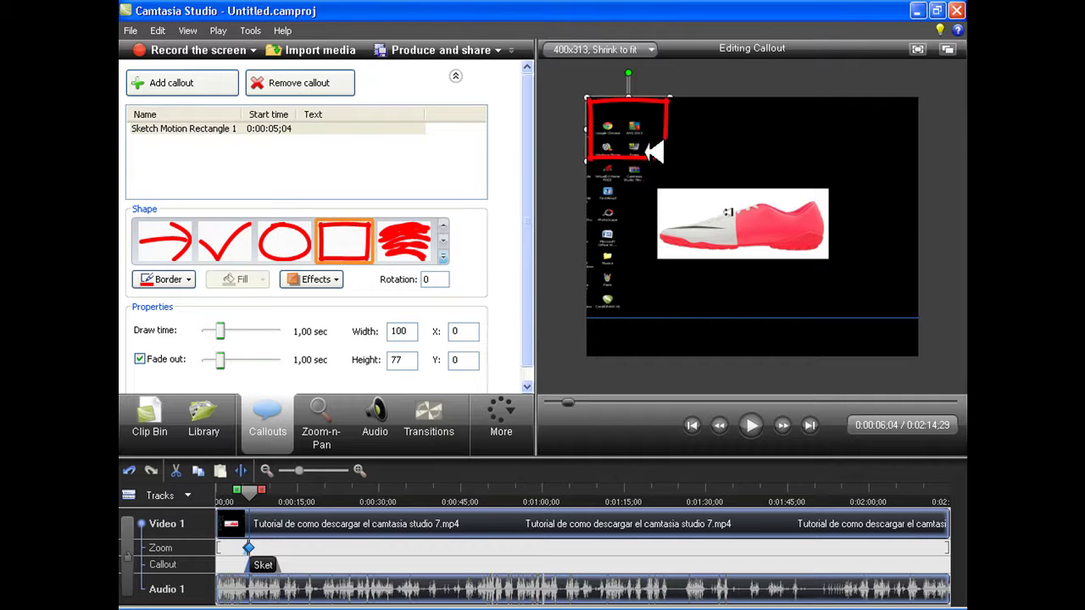
mouse_move(648, 131)
mouse_down()
mouse_move(650, 175)
mouse_move(648, 160)
mouse_up()
drag(649, 198, 626, 170)
drag(692, 166, 654, 169)
click(666, 254)
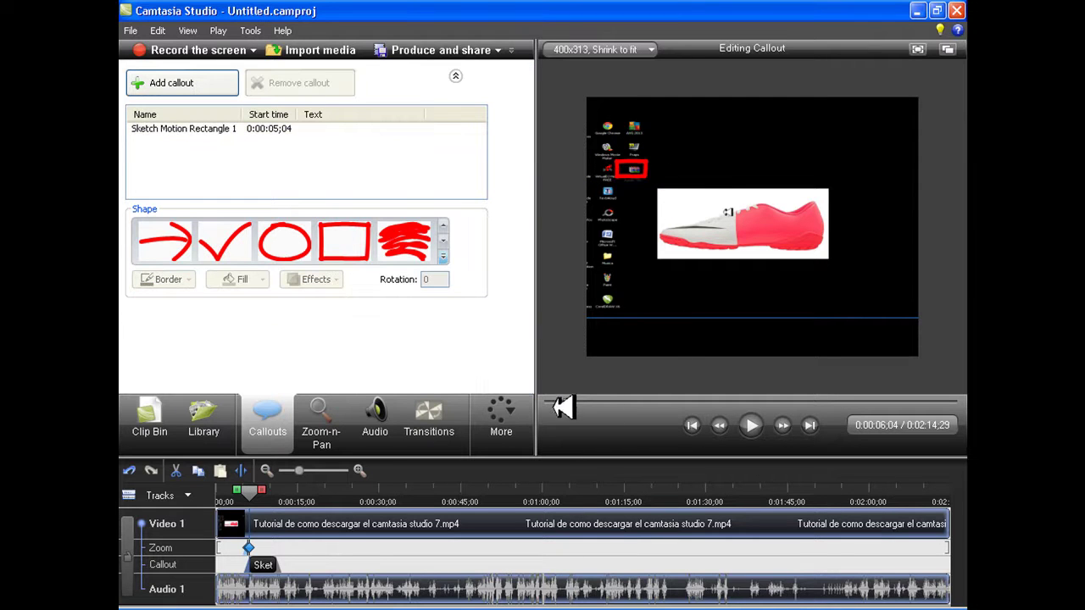
- Play back the video from before the callout to check the rectangle being drawn
drag(566, 403, 556, 403)
click(751, 425)
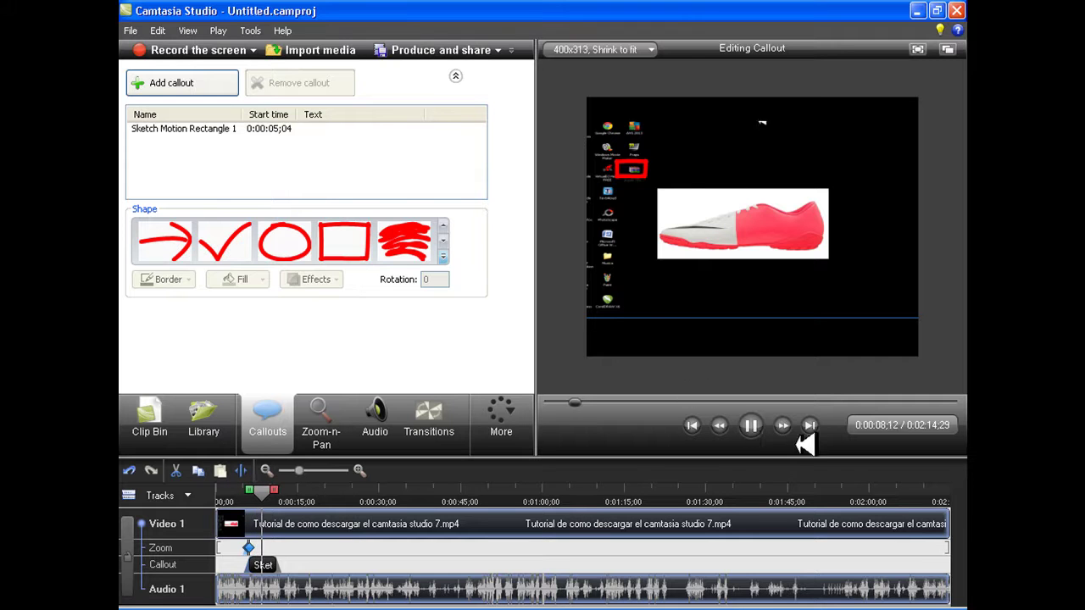
- Pause the playback just past the callout and look over the audio editing options
click(752, 425)
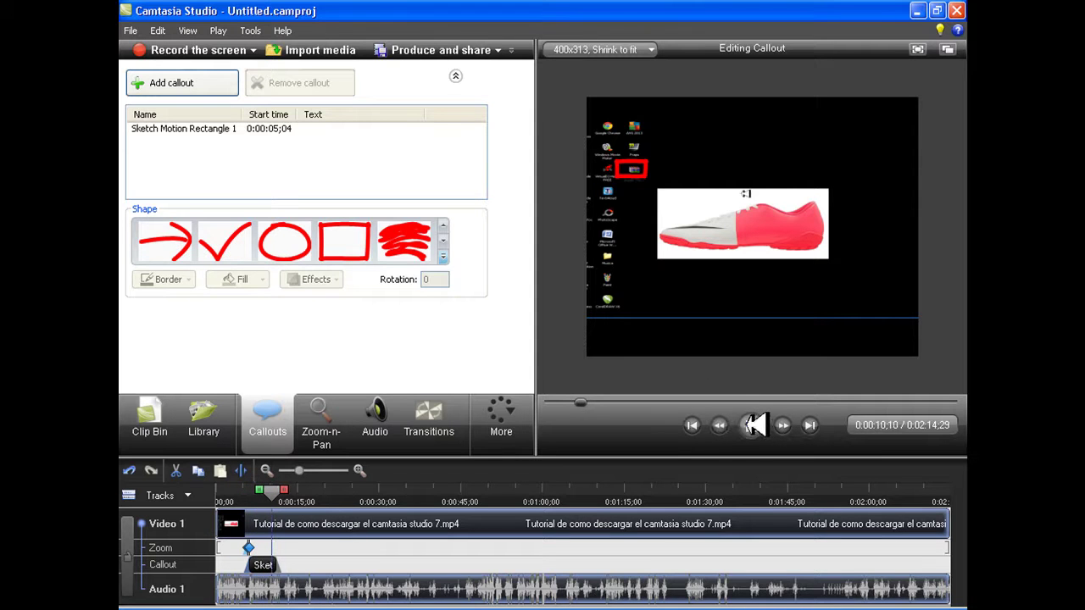
click(376, 424)
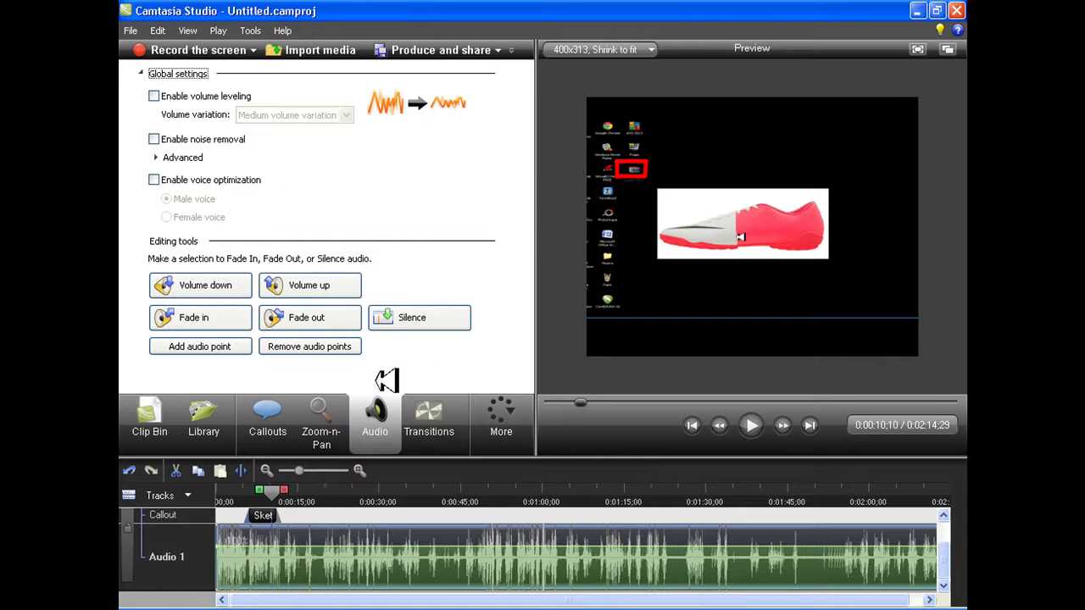
- Place the n_f_c_barcelona image from the Clip Bin on the callout track at 0:02:12;09, near the video's end
click(321, 50)
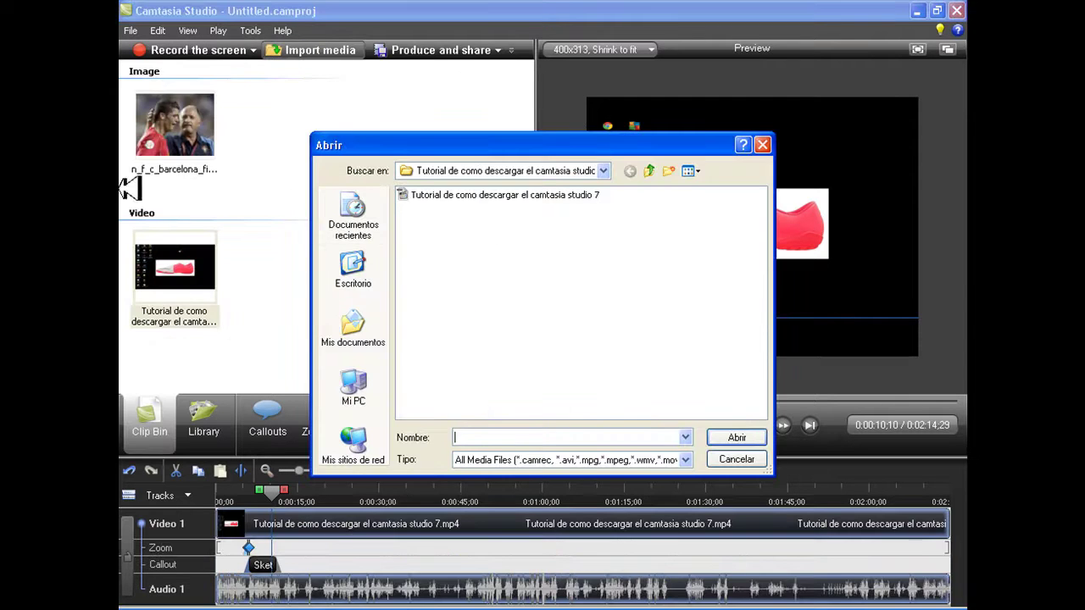
click(762, 146)
click(195, 123)
drag(661, 412, 946, 555)
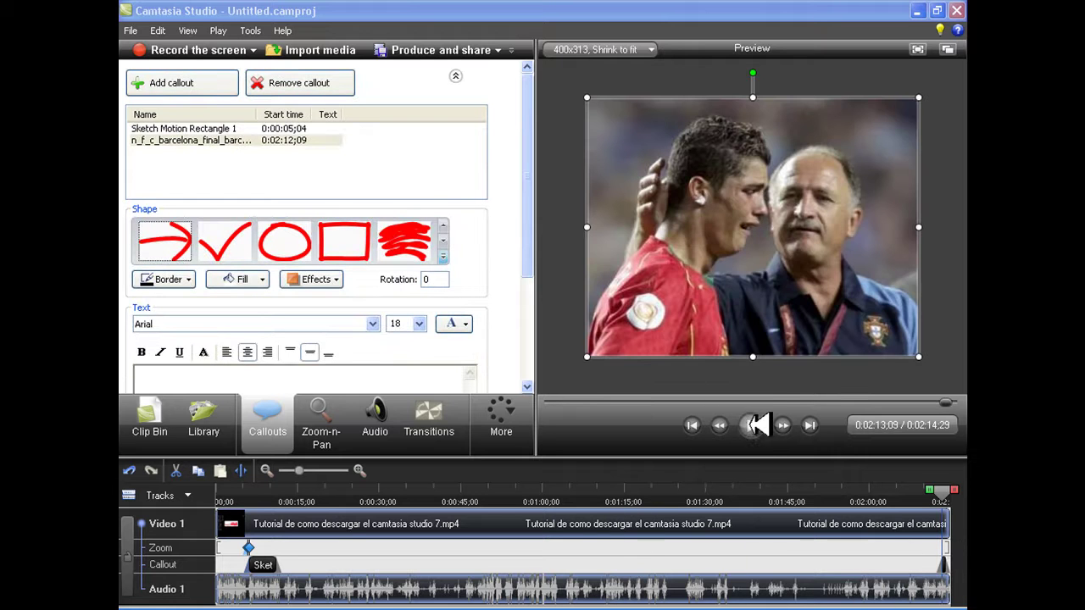
- Play back the inserted image to the end of the video, then return to the Clip Bin and the start of the timeline
click(751, 426)
click(751, 425)
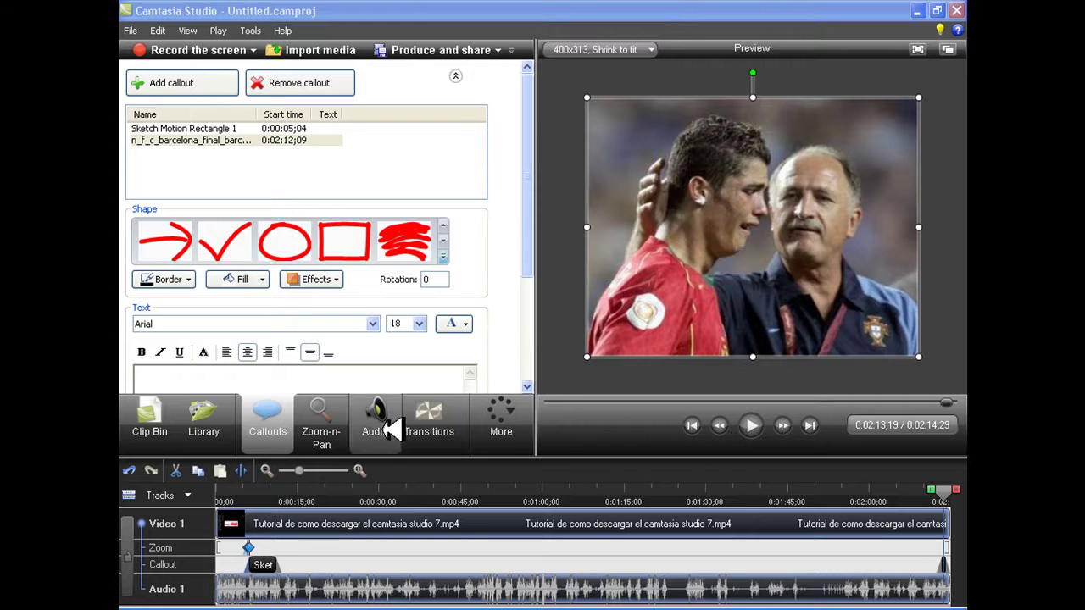
click(749, 427)
click(752, 426)
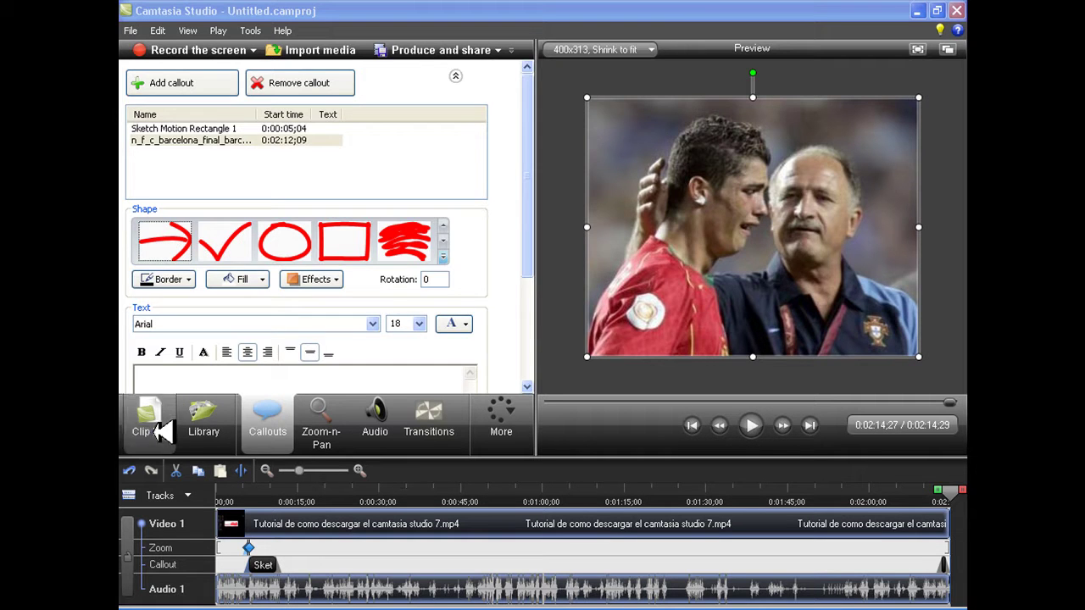
click(149, 417)
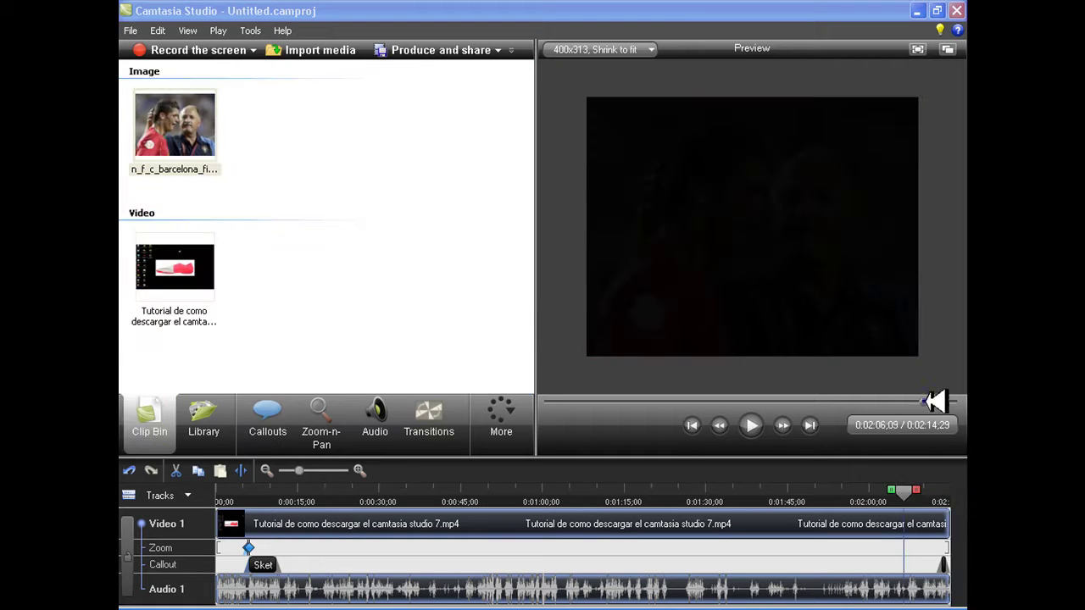
click(926, 403)
click(751, 426)
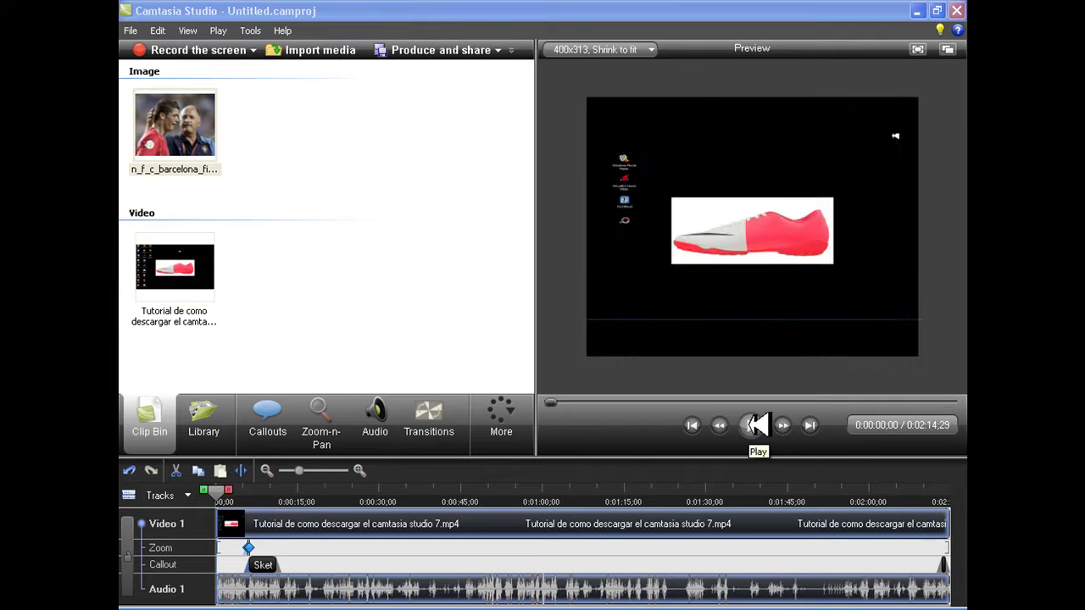
click(500, 432)
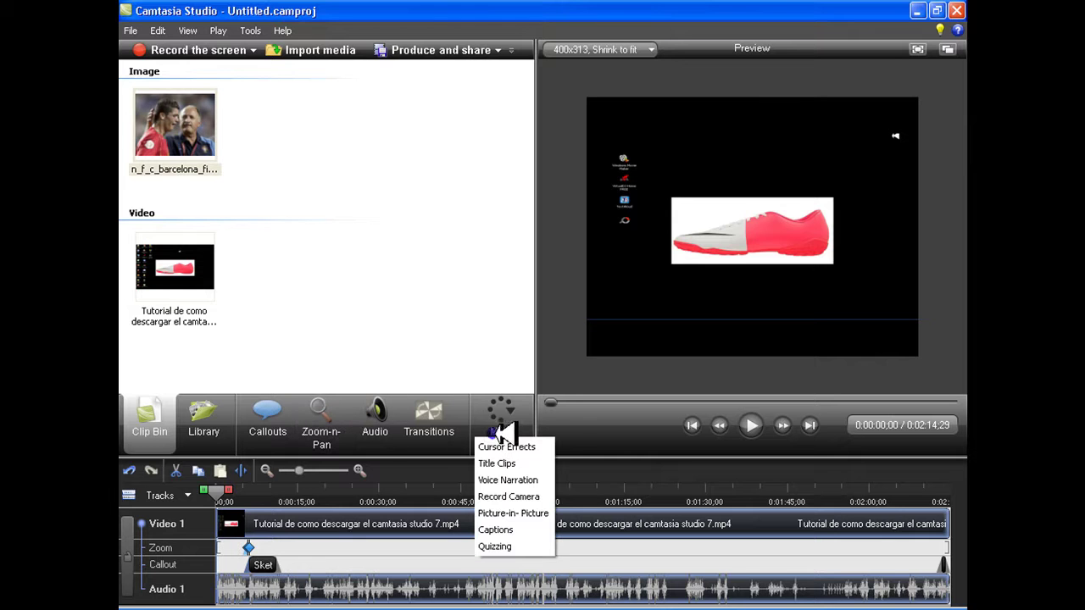
click(506, 404)
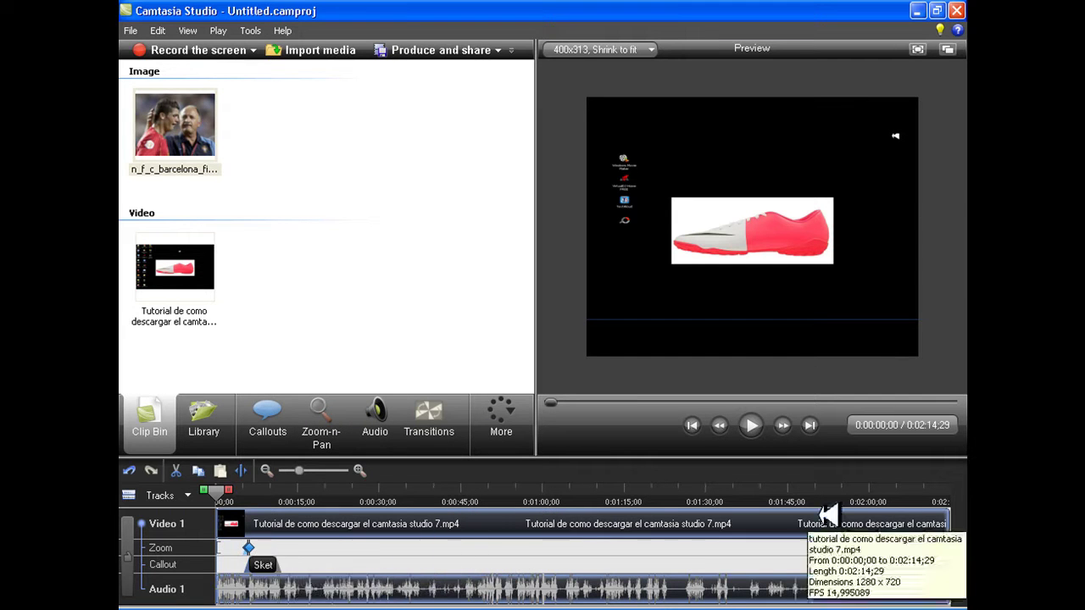
- Split the video clip on the timeline at 0:00:11;26
click(292, 521)
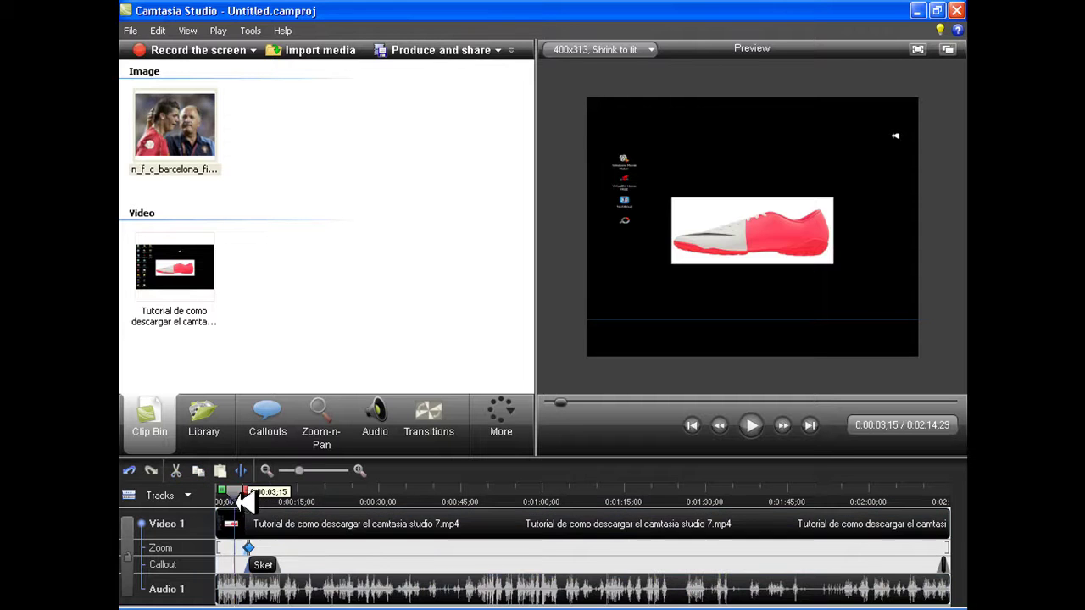
click(280, 496)
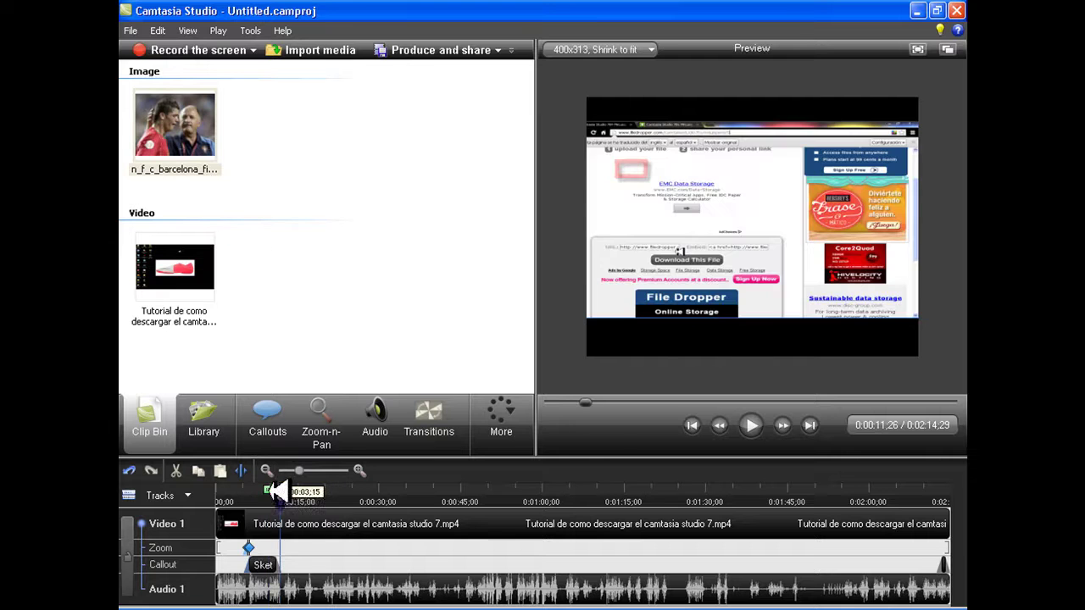
right_click(280, 492)
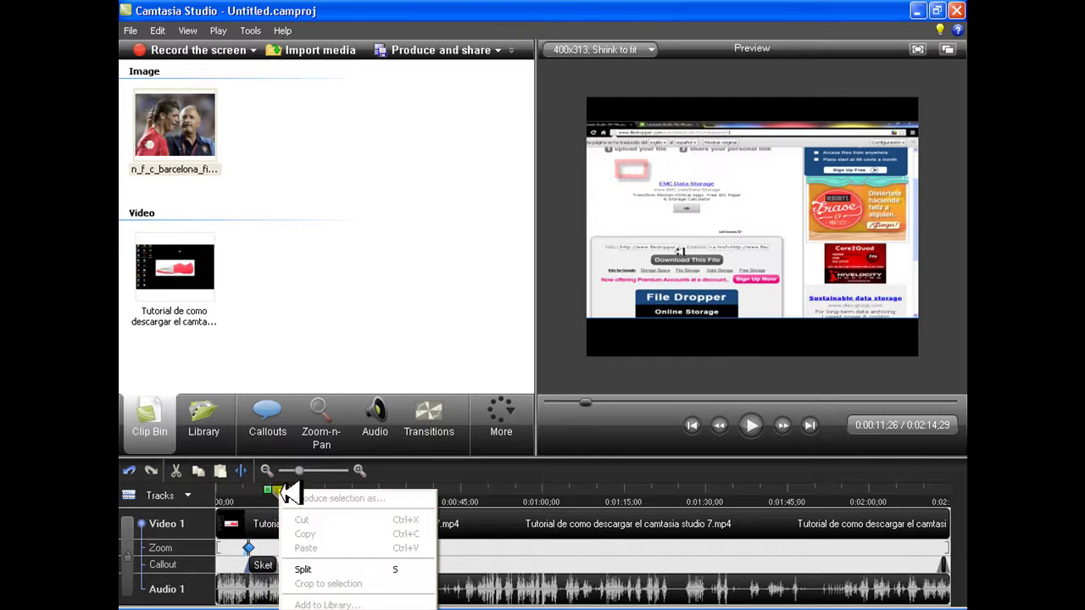
click(315, 570)
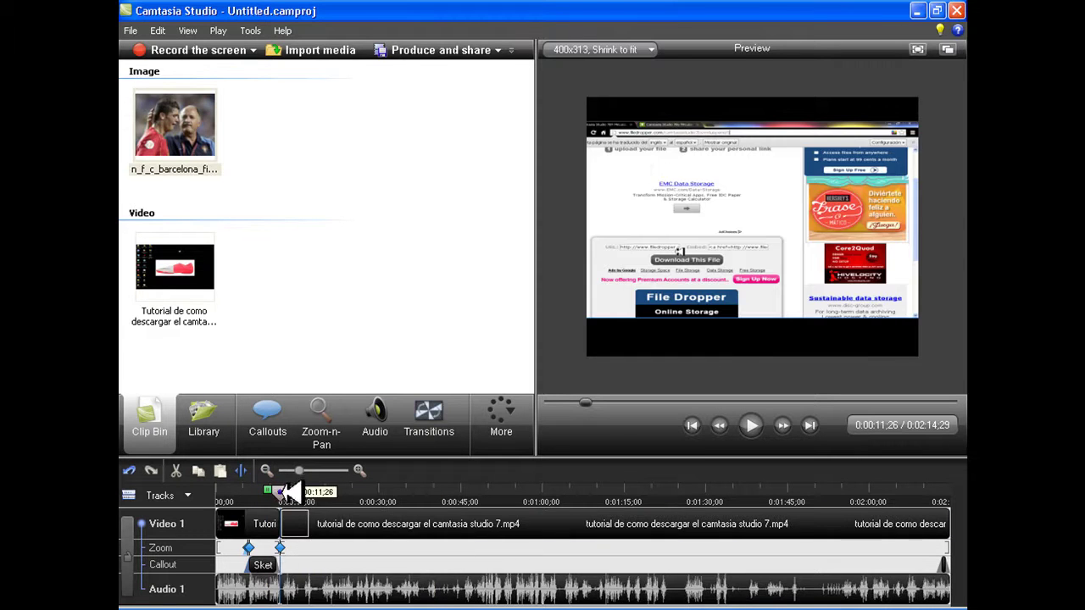
- Split the second part of the video again at 0:00:25;09
click(351, 517)
right_click(349, 514)
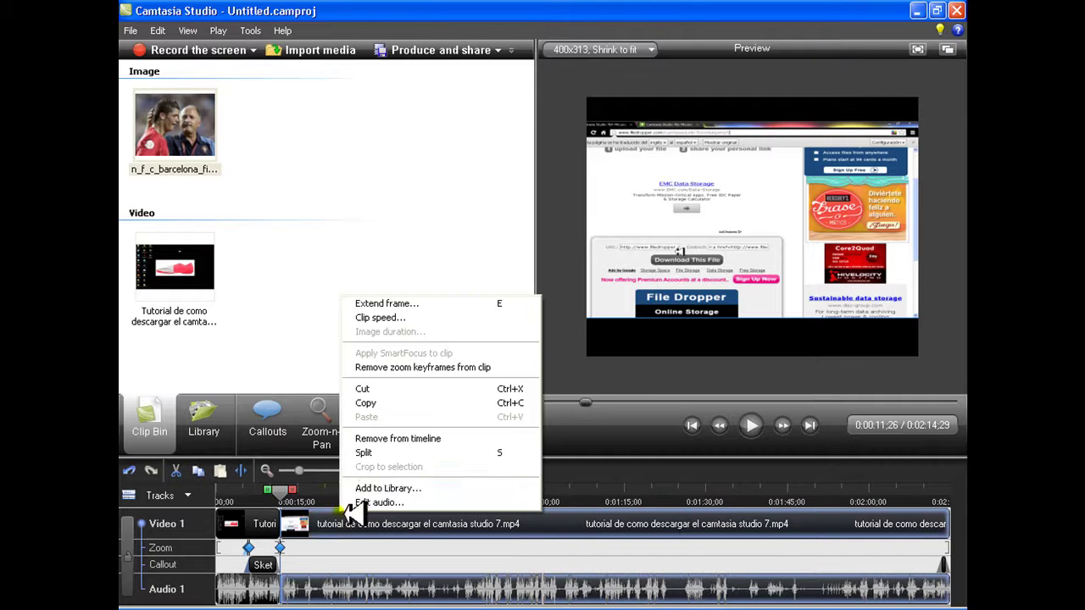
click(373, 453)
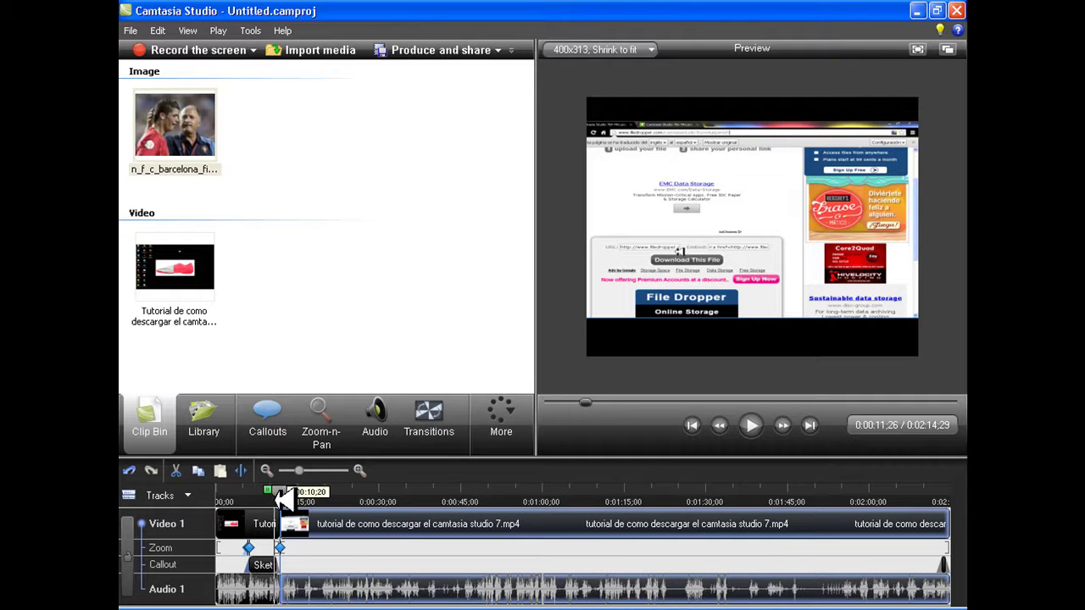
right_click(350, 491)
click(383, 568)
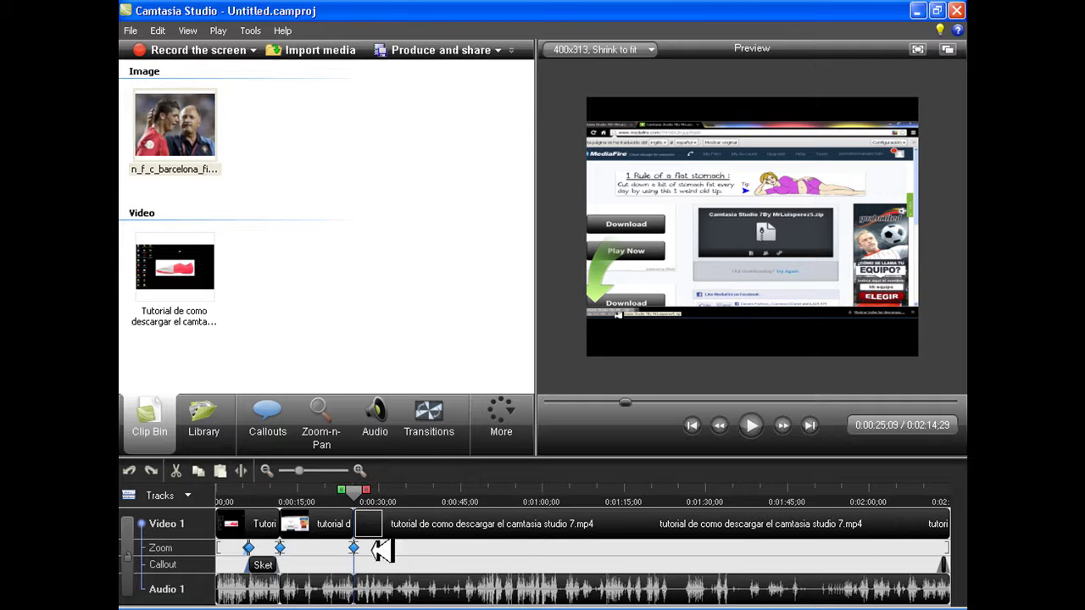
- Try to set the clip speed of the middle video segment to 01% of the original
click(387, 562)
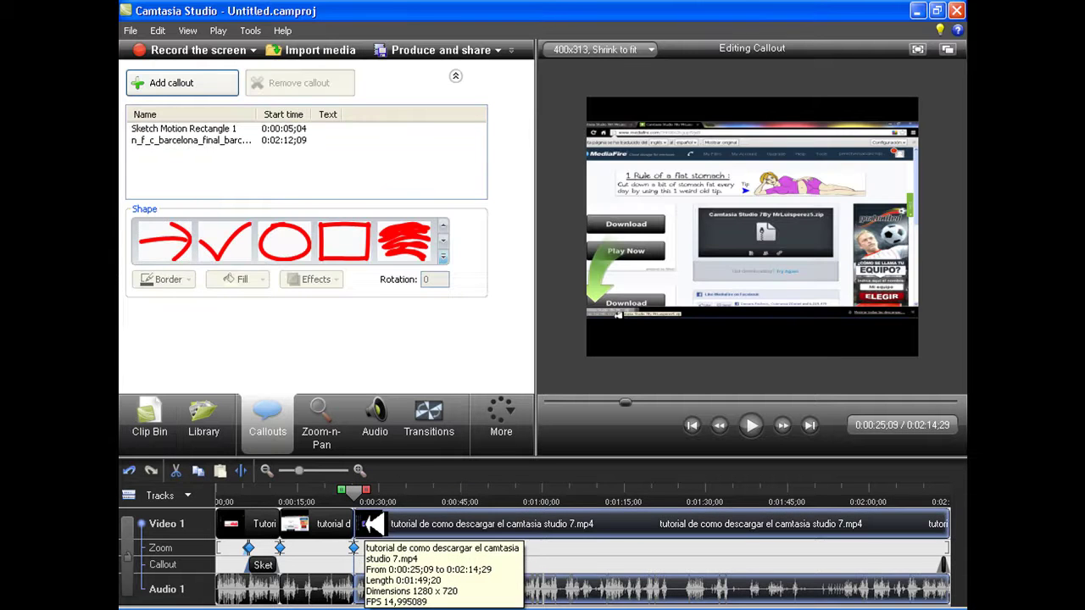
mouse_move(374, 525)
mouse_down()
mouse_move(284, 524)
mouse_move(364, 523)
mouse_up()
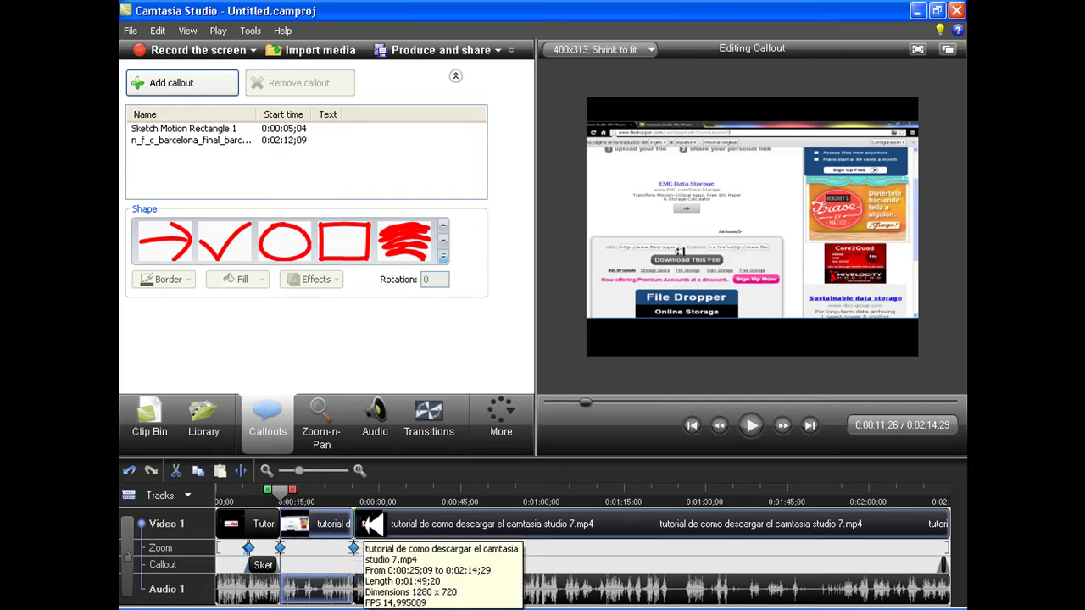
click(353, 524)
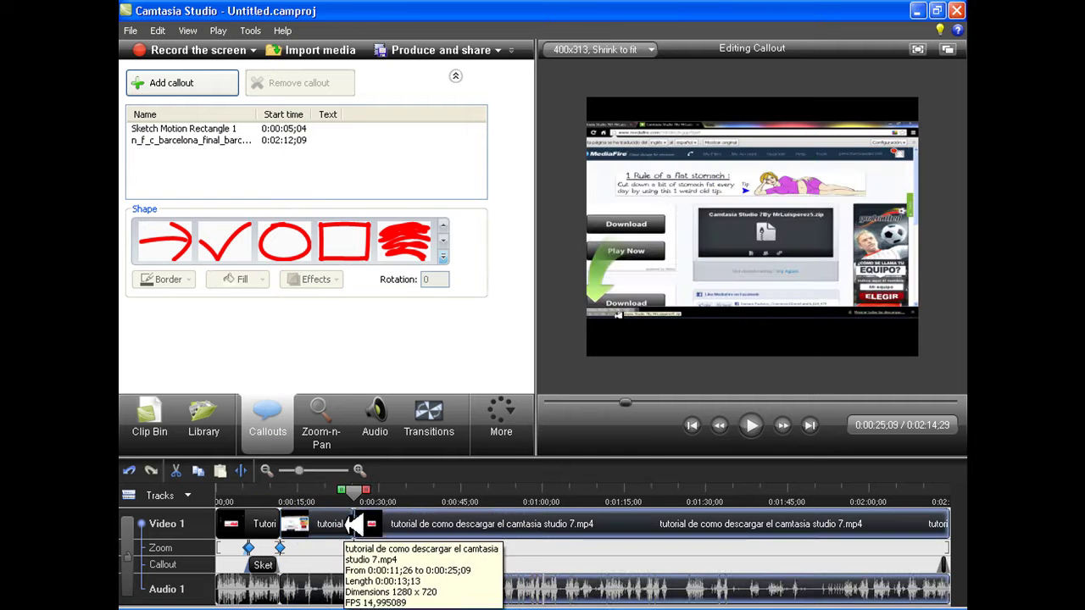
right_click(355, 525)
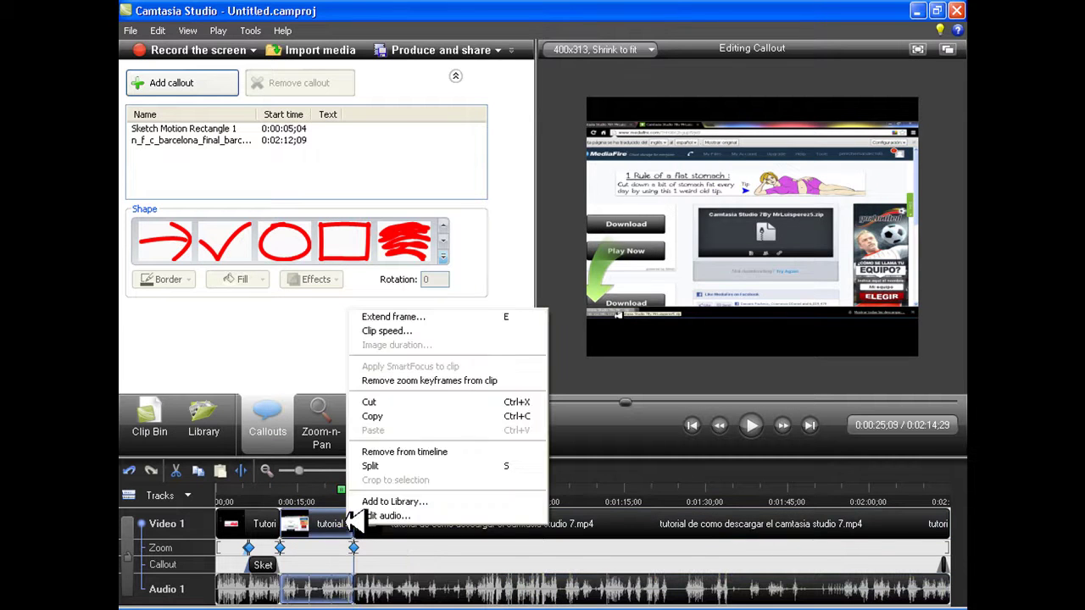
click(389, 332)
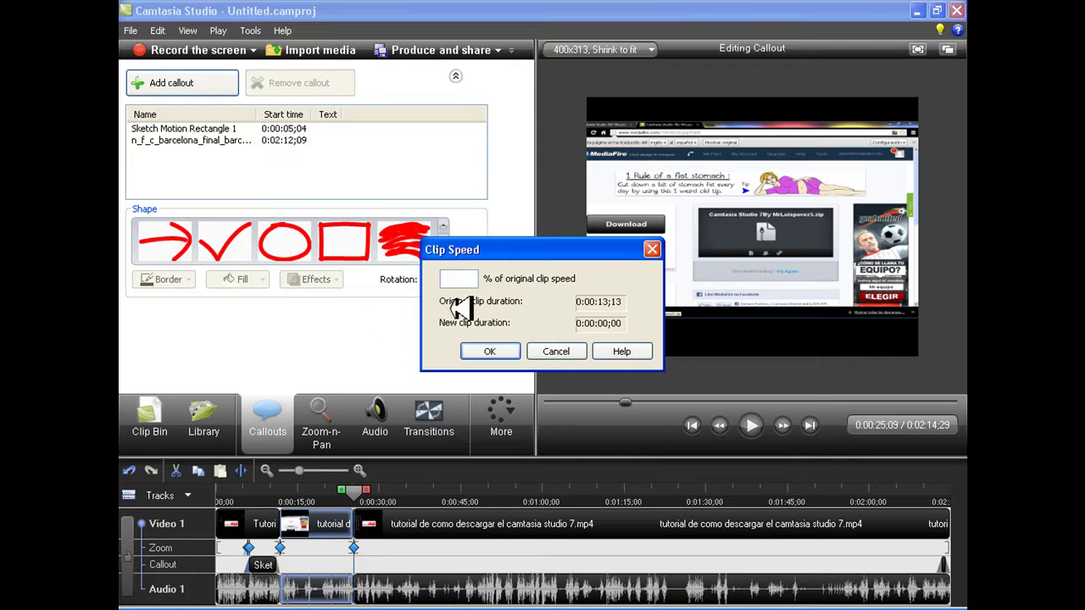
text(01)
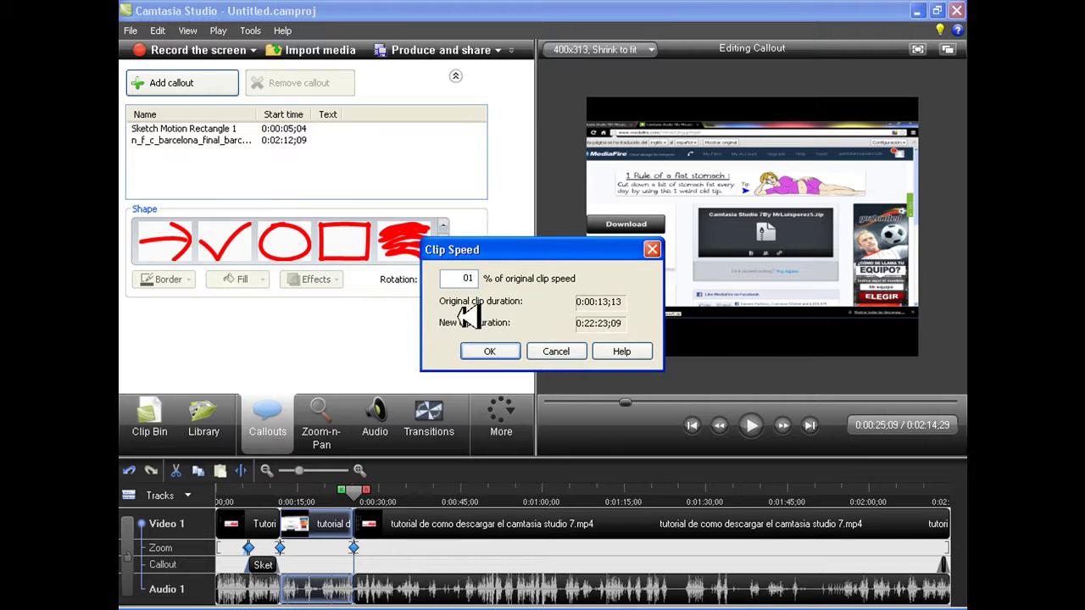
click(493, 350)
click(675, 404)
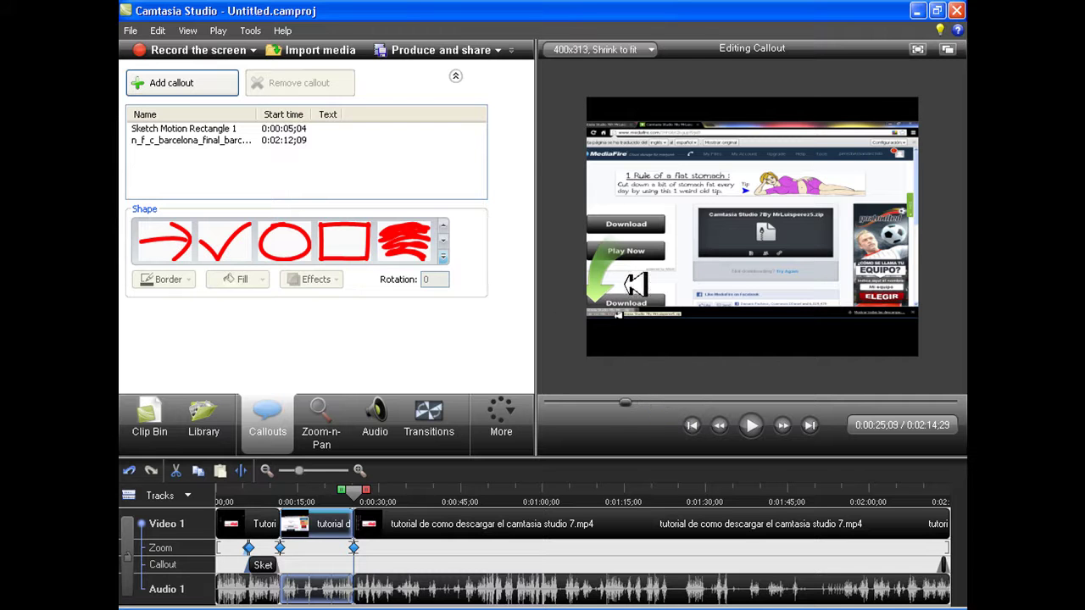
- Start producing the video, preview the DASD and HD presets, and choose Custom production settings
click(458, 51)
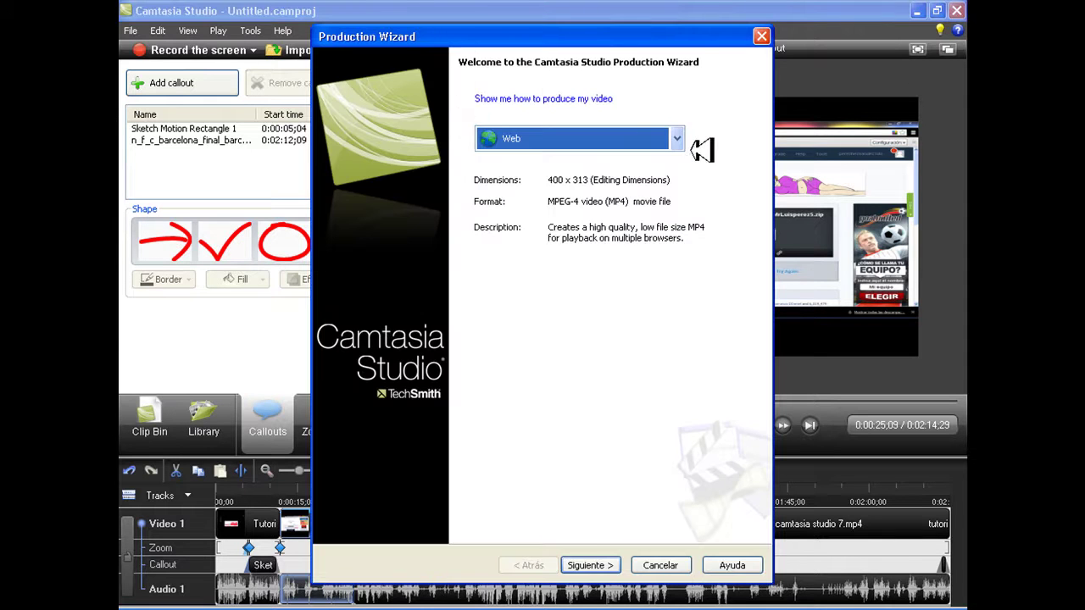
click(678, 139)
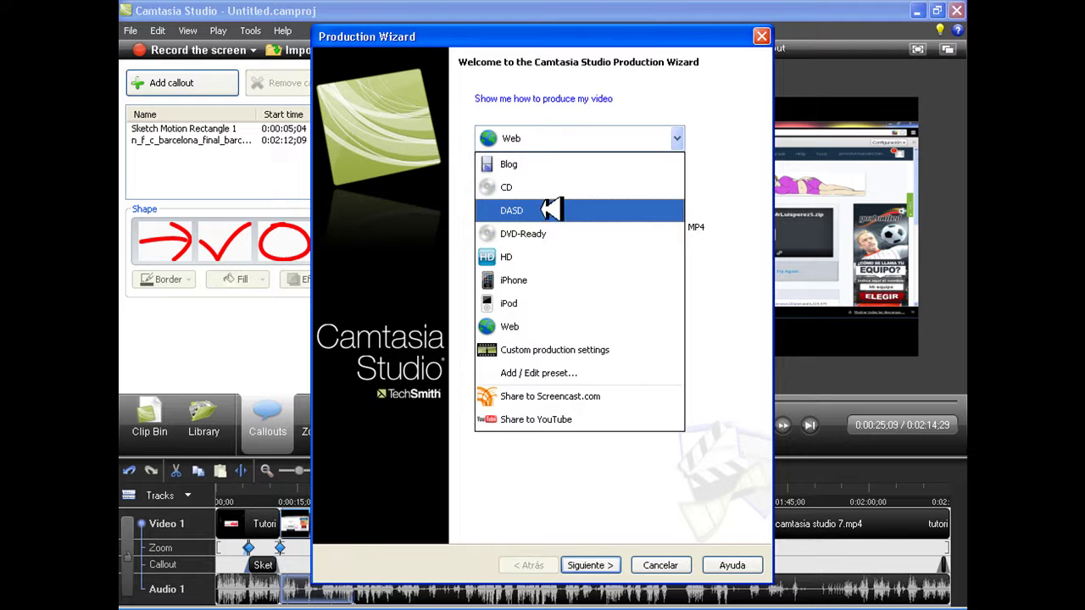
click(560, 209)
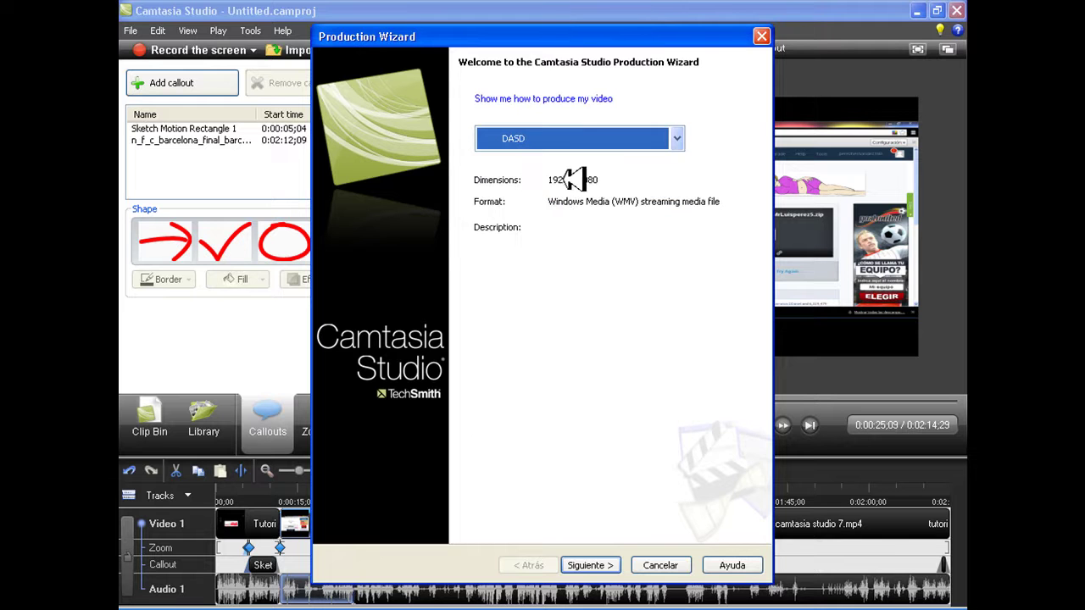
click(678, 139)
click(527, 256)
click(678, 139)
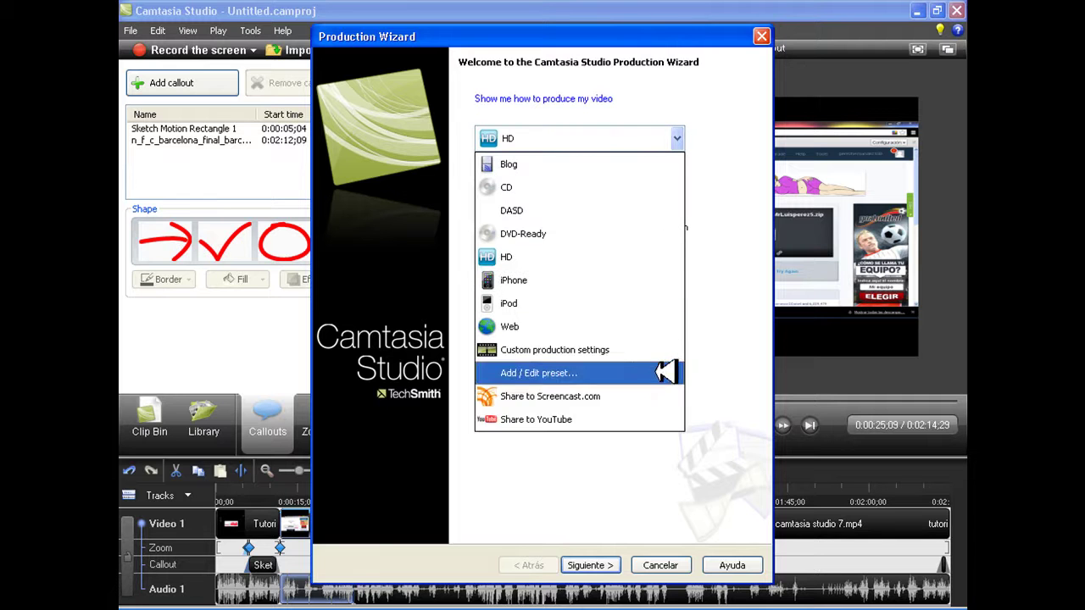
click(606, 346)
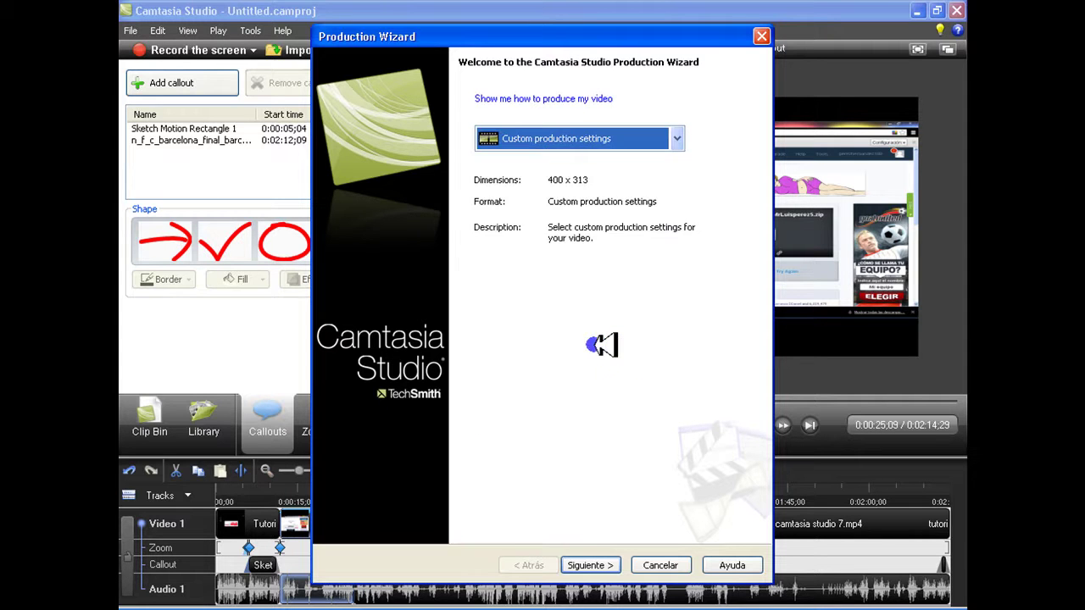
- Produce the video as MP4/FLV/SWF Flash output with the ExpressShow template, named Untitled, in E:\Camtasia Studio
click(595, 563)
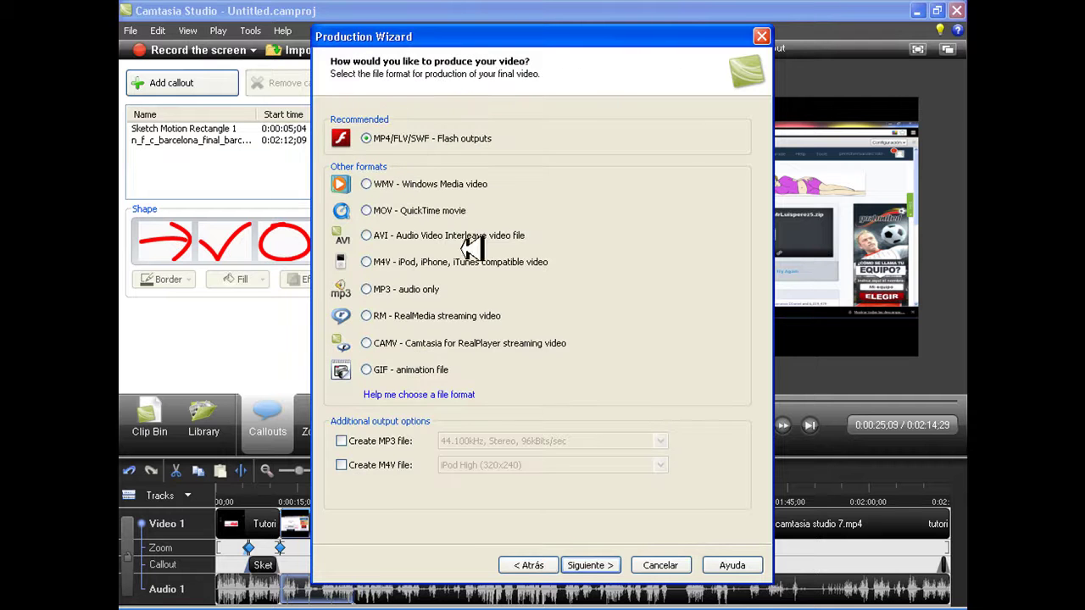
click(587, 561)
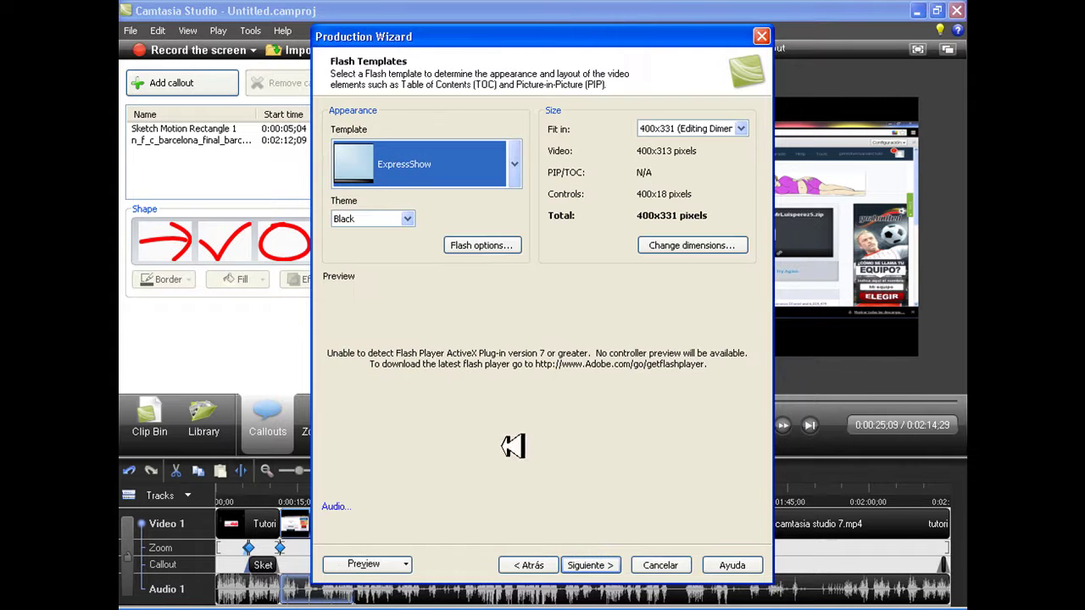
click(608, 565)
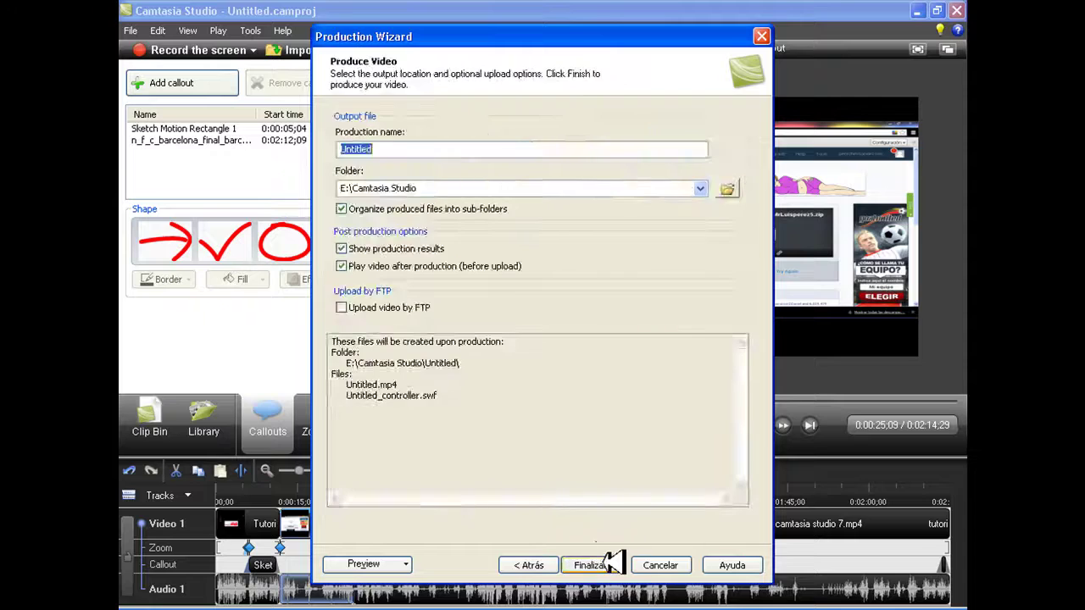
click(602, 564)
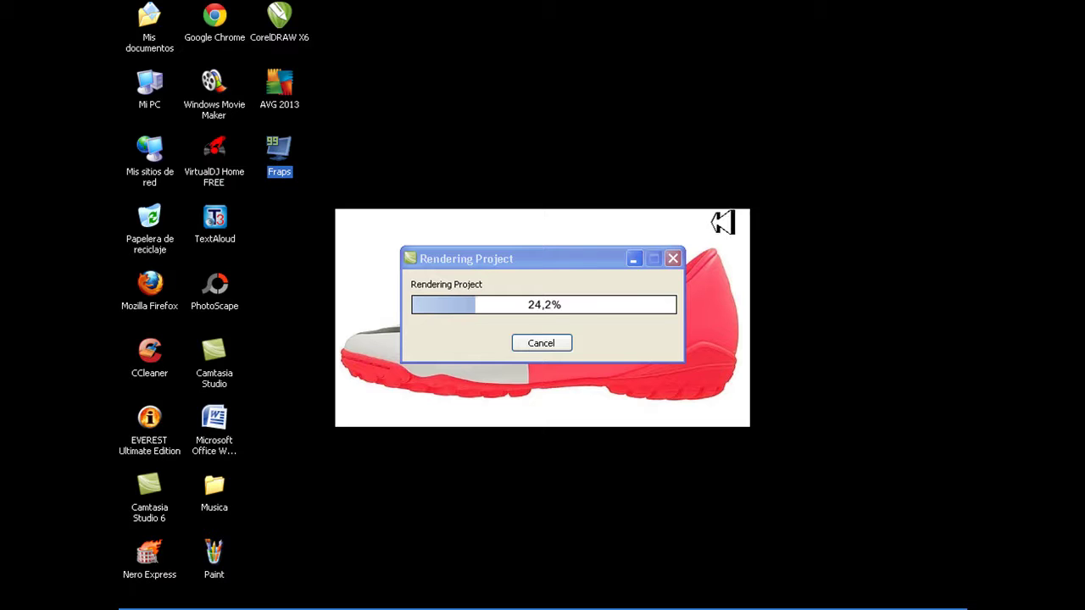
key(Up)
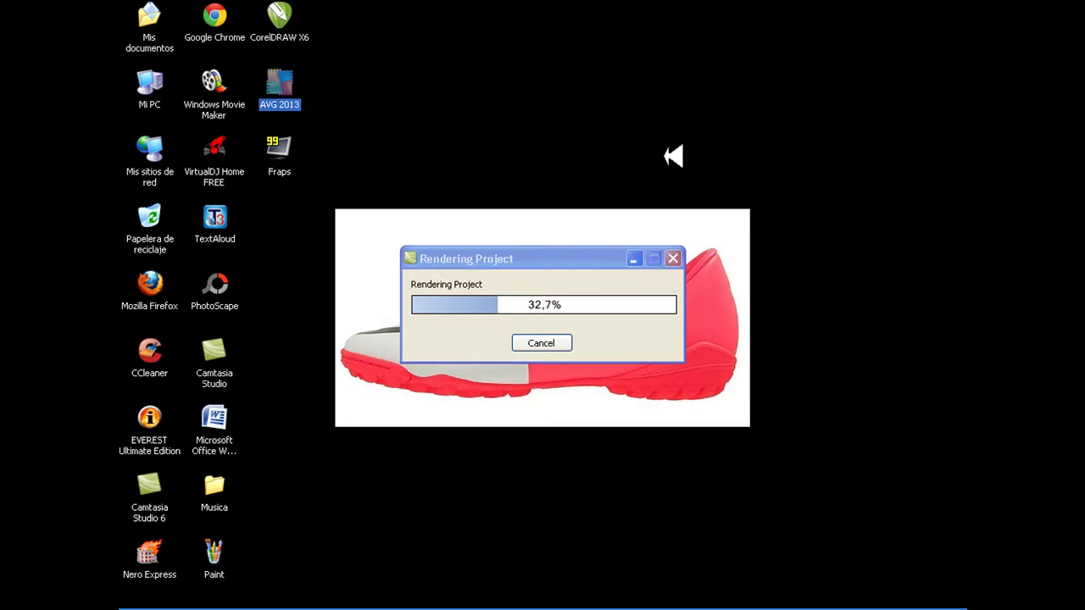
key(Down)
key(Left)
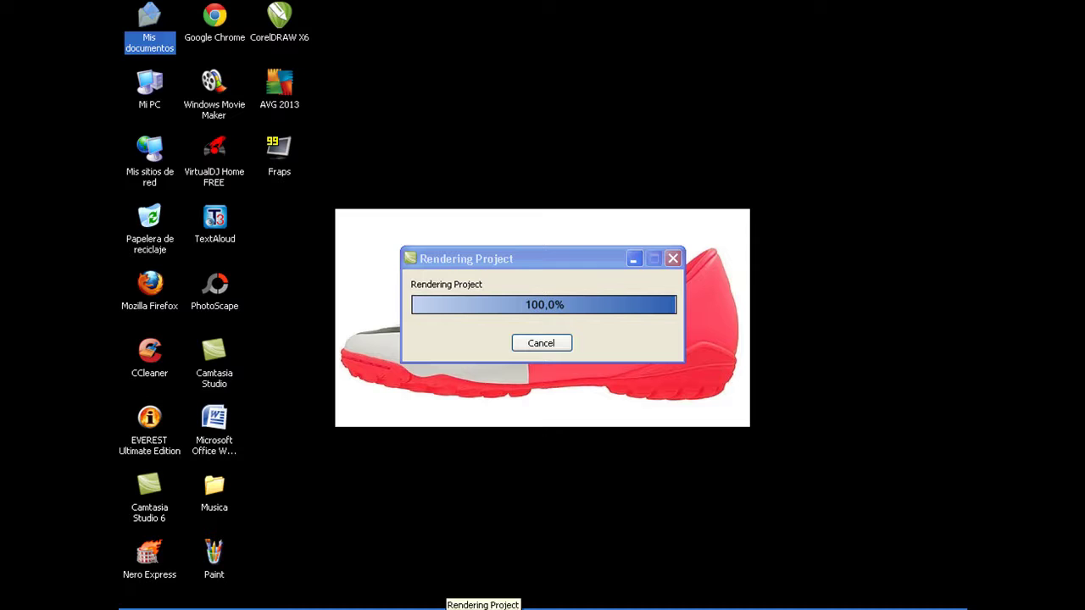
key(Right)
key(Right)
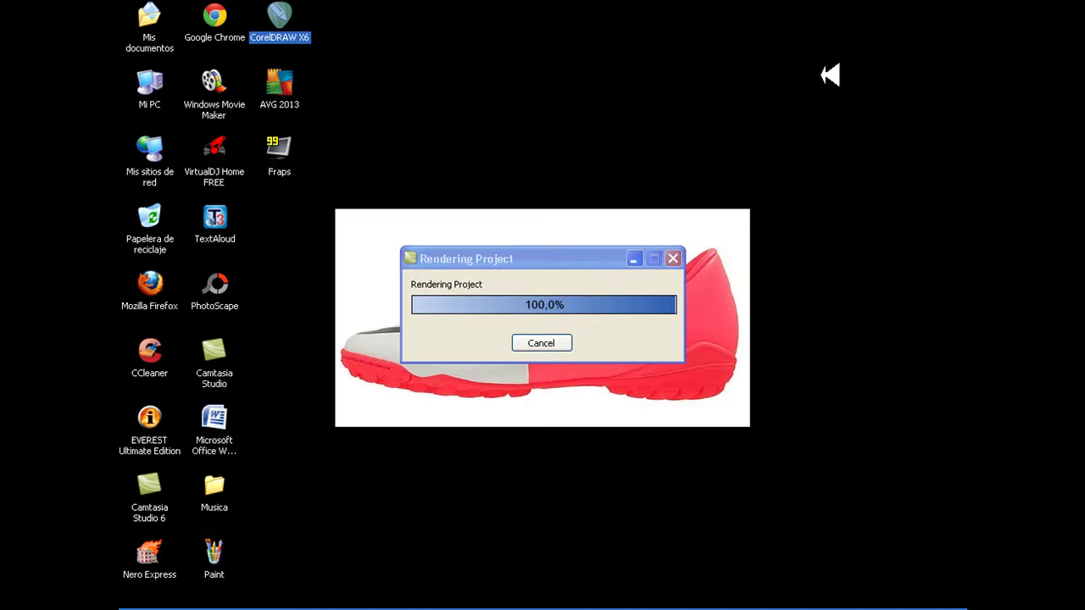
key(Left)
key(Down)
key(Right)
drag(543, 22, 633, 22)
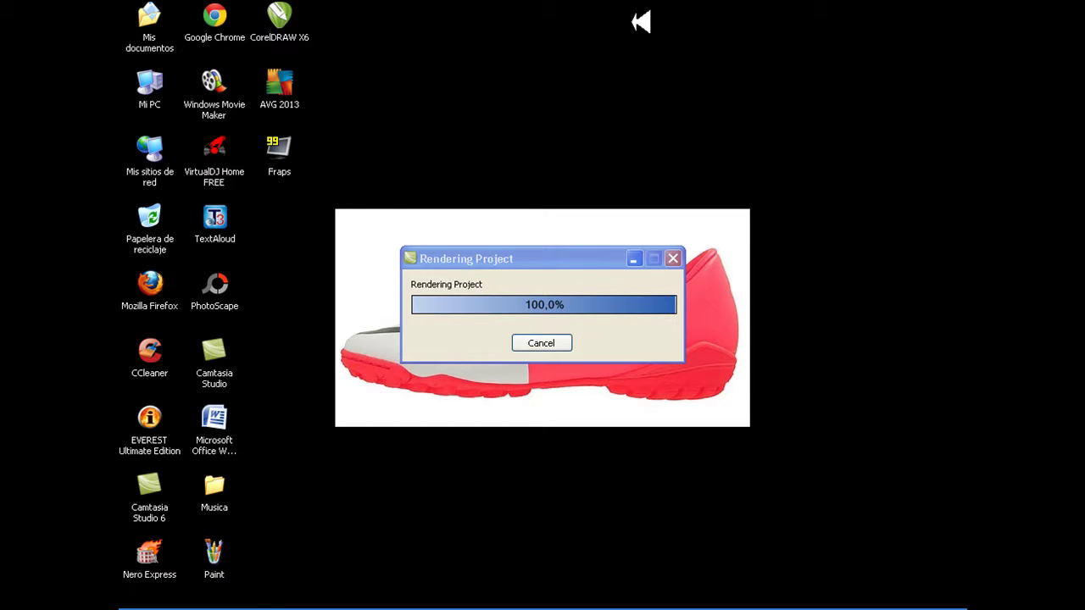
right_click(609, 97)
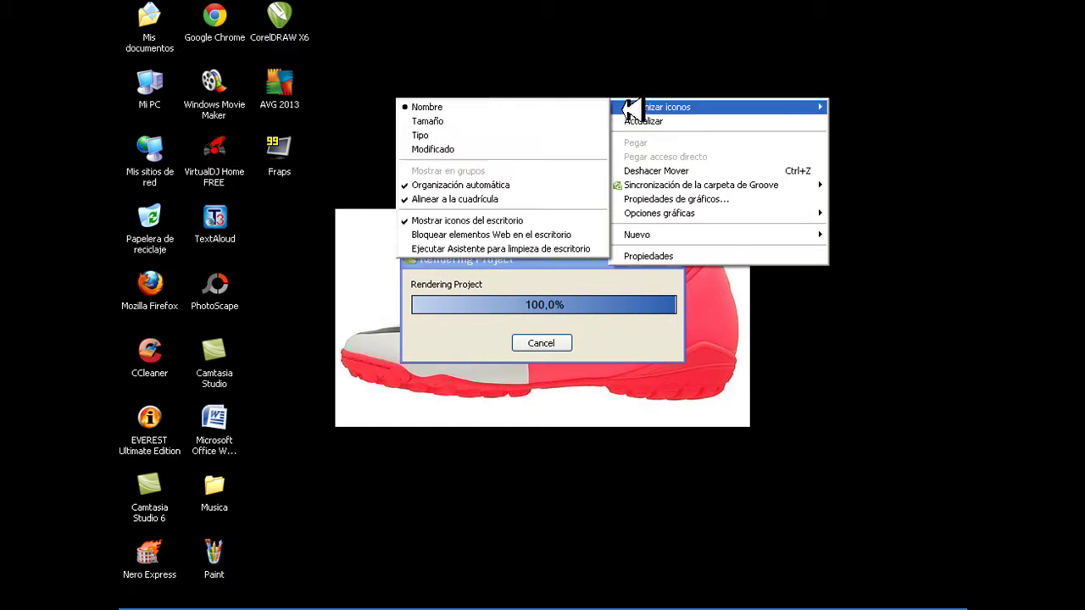
click(632, 125)
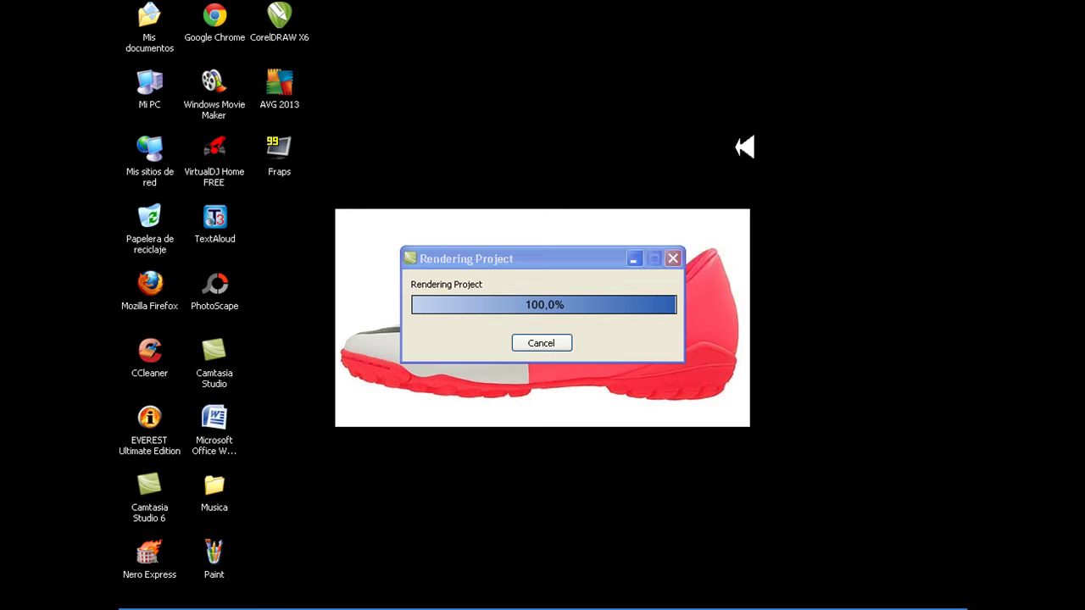
- Move the Rendering Project window upward so it clears the shoe image on the desktop
drag(609, 259, 552, 97)
click(655, 306)
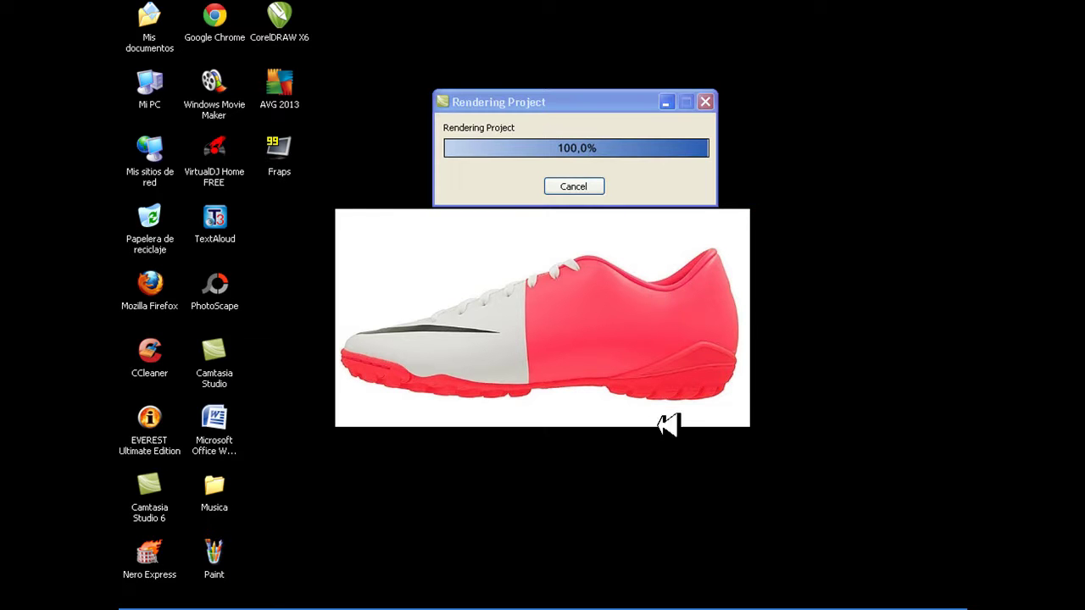
drag(396, 9, 653, 489)
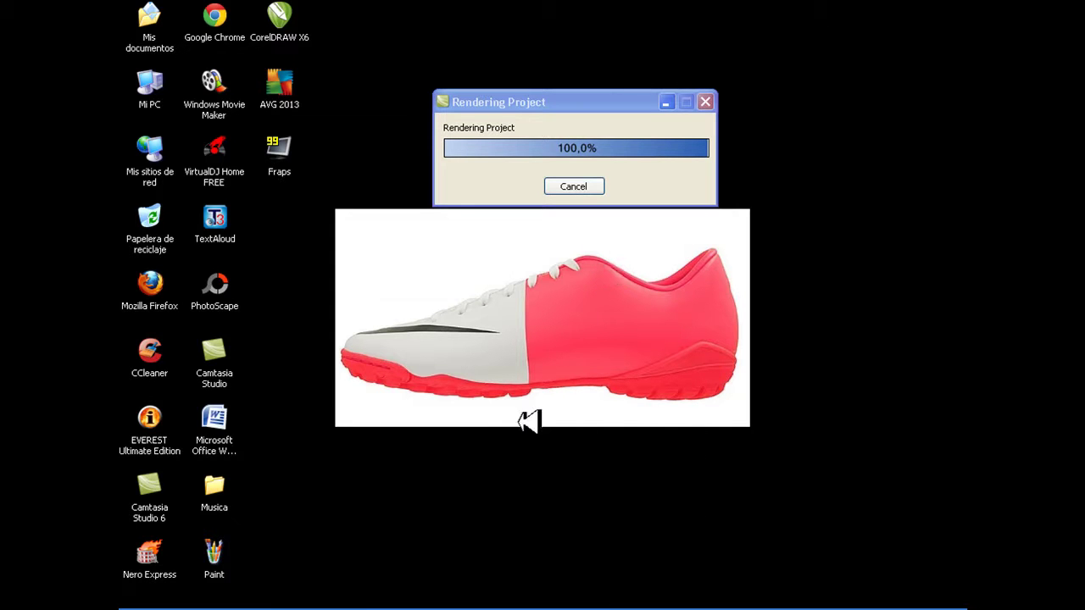
- Look for the produced video in the Untitled subfolder of the Camtasia Studio folder in Mis documentos
click(146, 604)
click(339, 254)
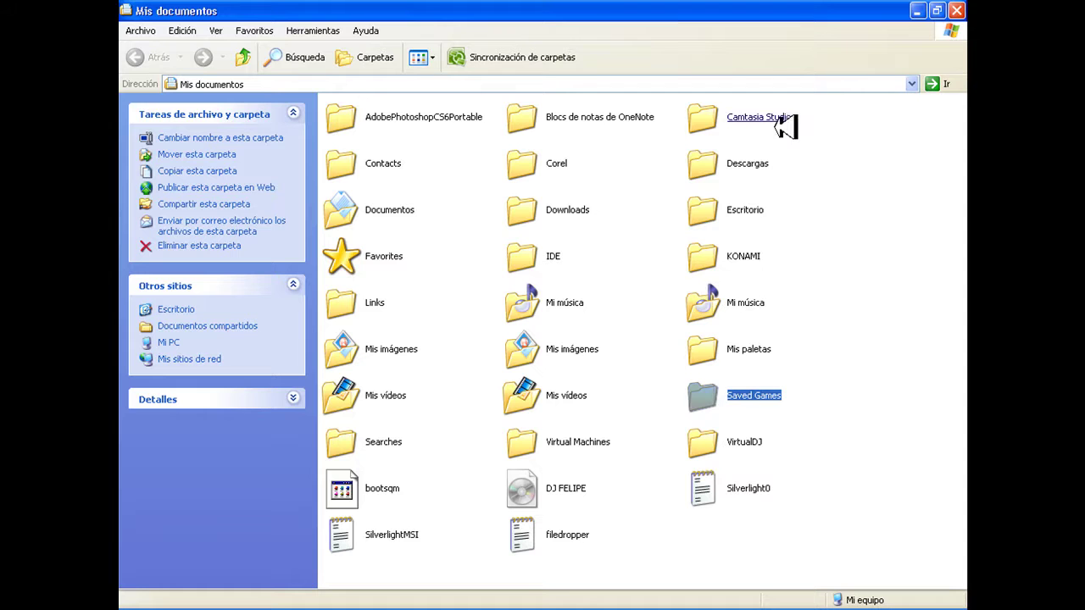
click(761, 117)
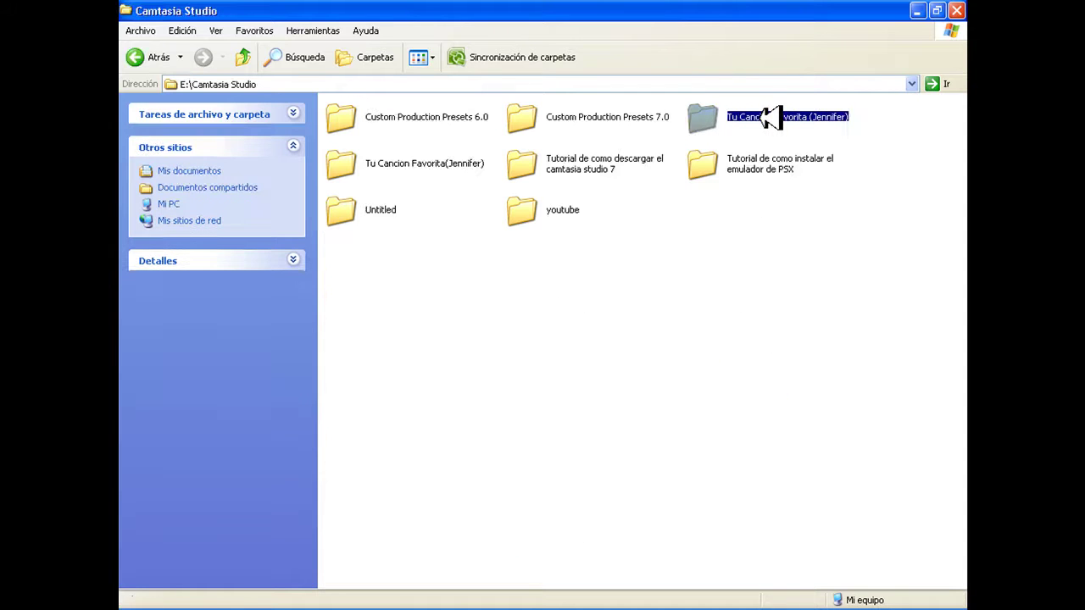
click(718, 329)
right_click(717, 340)
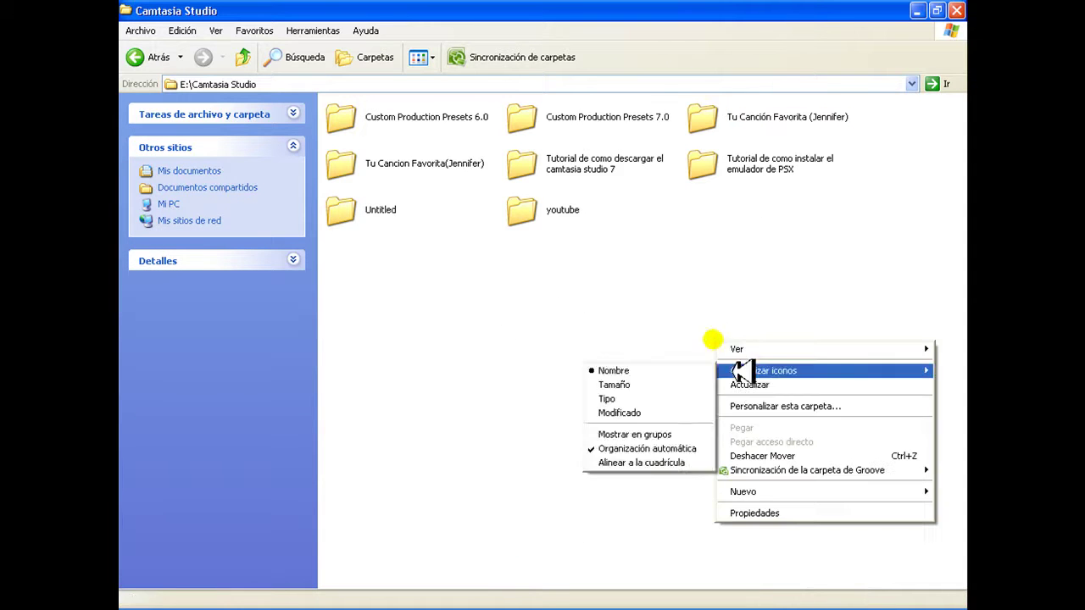
click(750, 383)
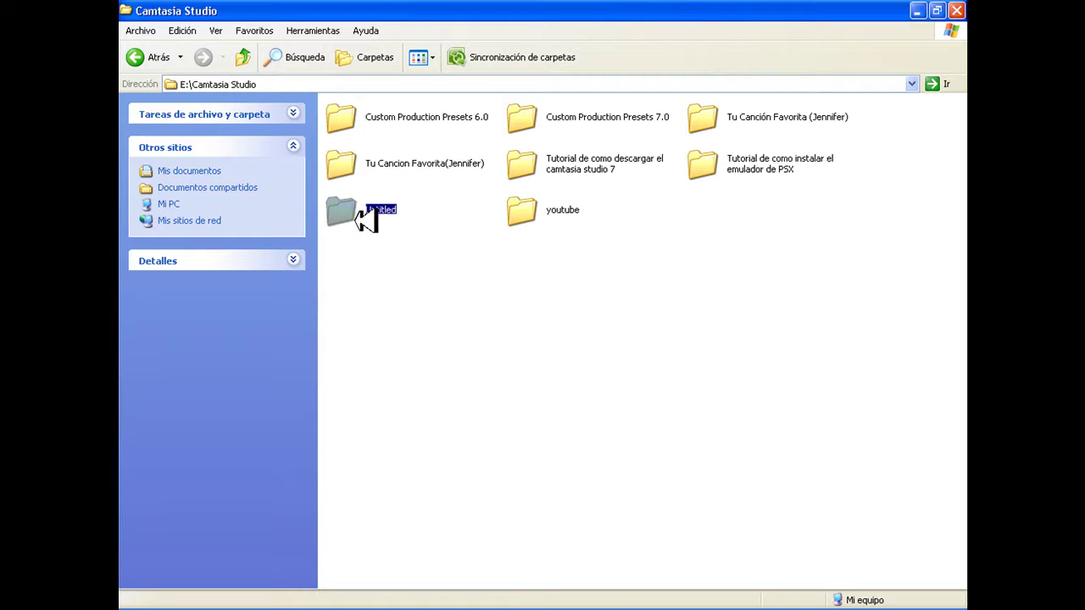
key(Return)
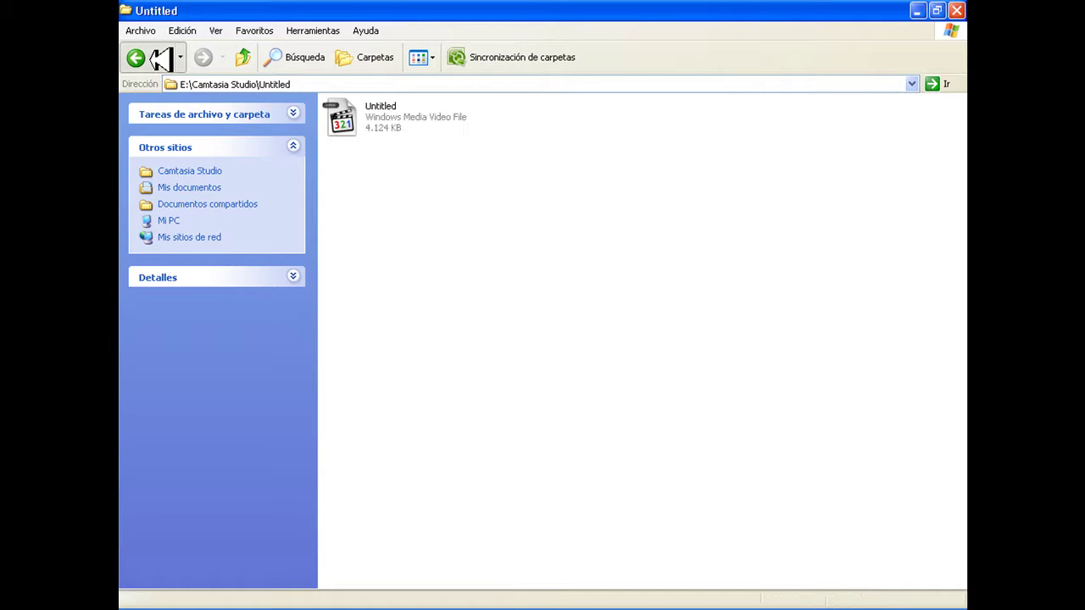
click(157, 58)
key(Up)
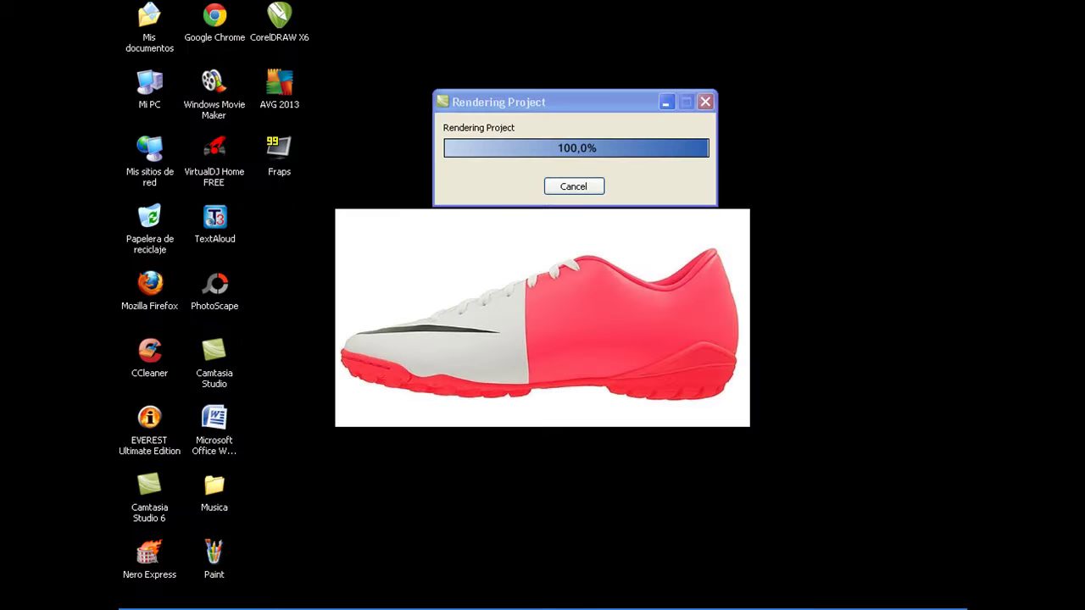
- Cancel the project rendering and leave the Production Wizard without producing the video
click(574, 186)
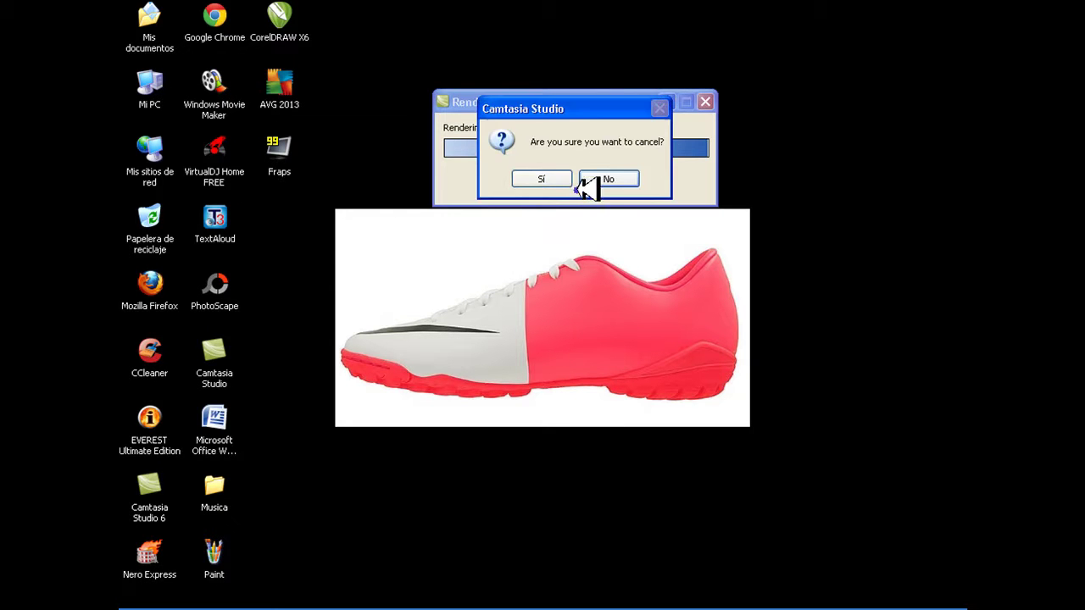
click(555, 178)
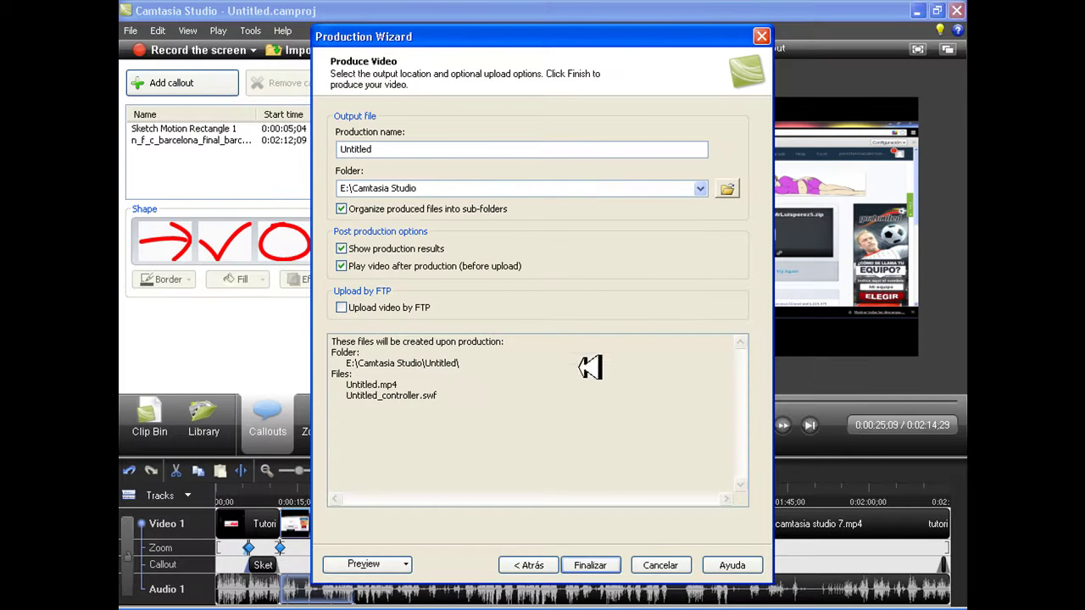
click(670, 566)
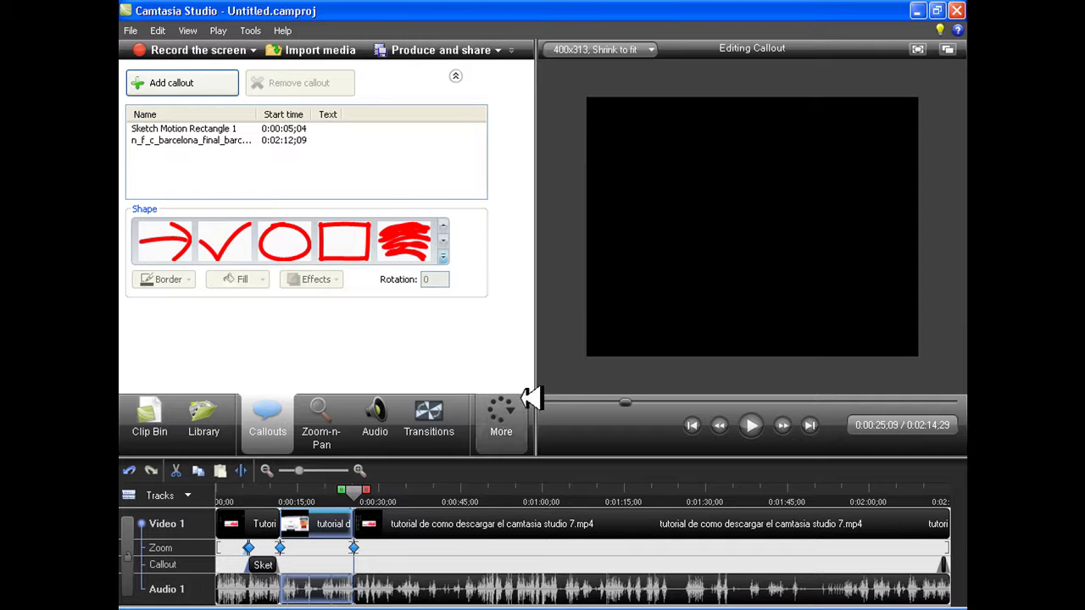
- Remove the tutorial video and the Barcelona image from the Clip Bin
click(150, 415)
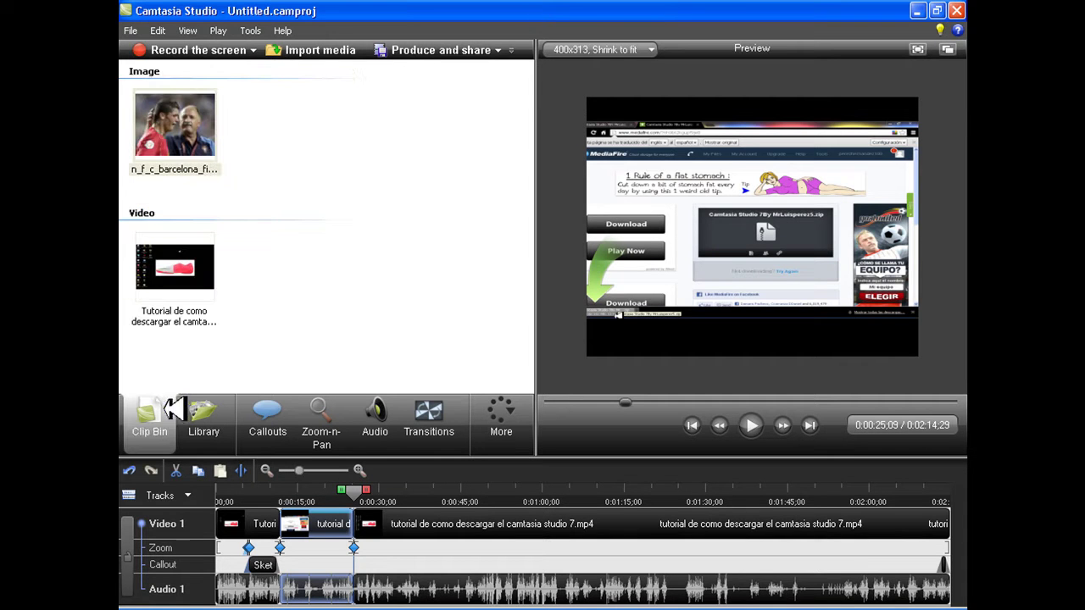
click(214, 276)
key(Delete)
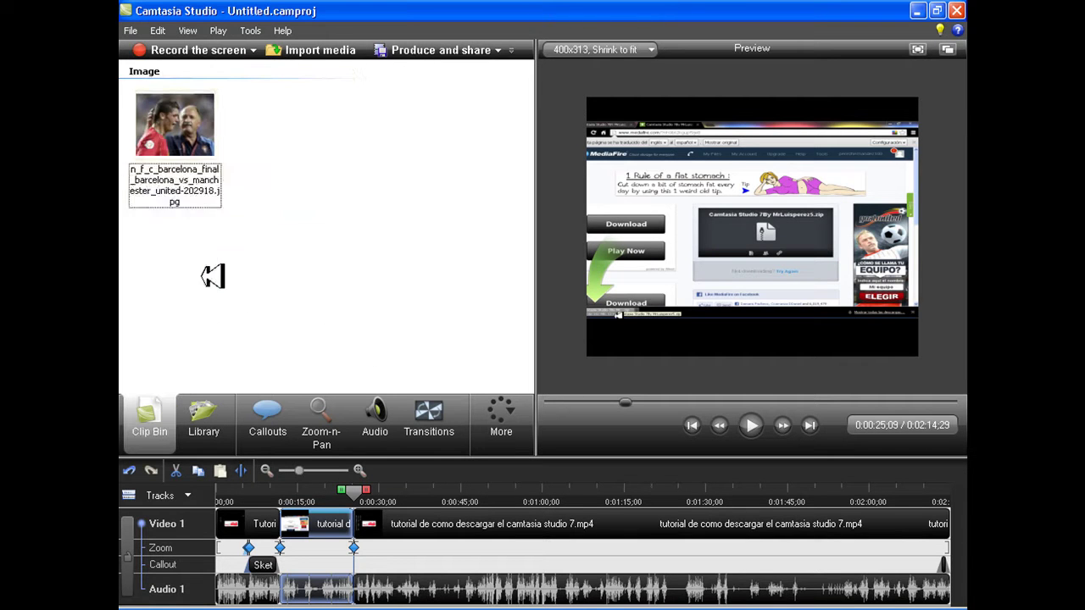
click(183, 133)
key(Delete)
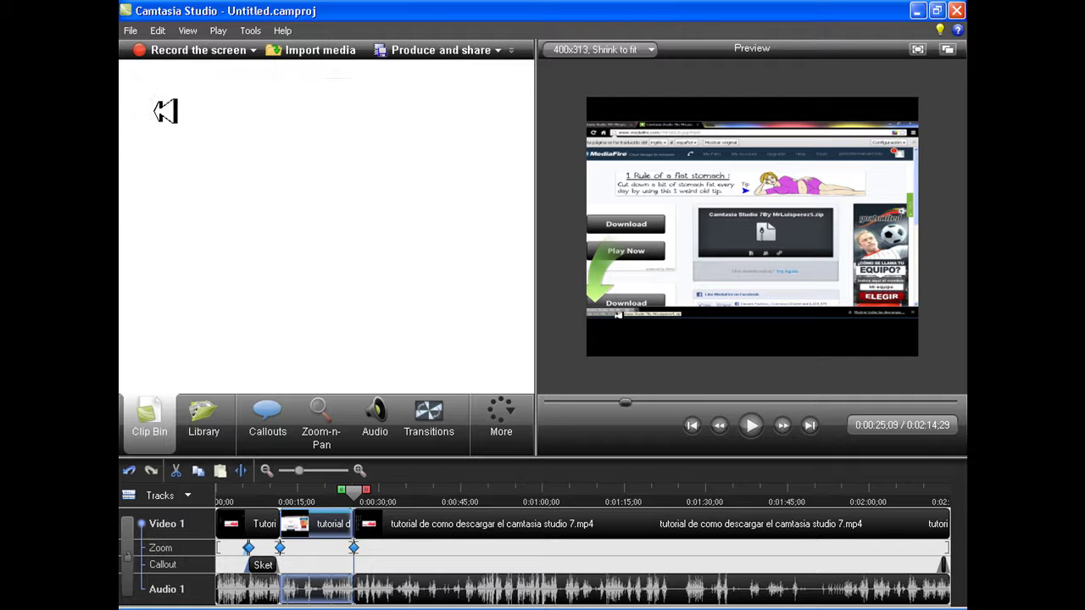
- Delete all the remaining video and audio segments from the timeline
click(315, 545)
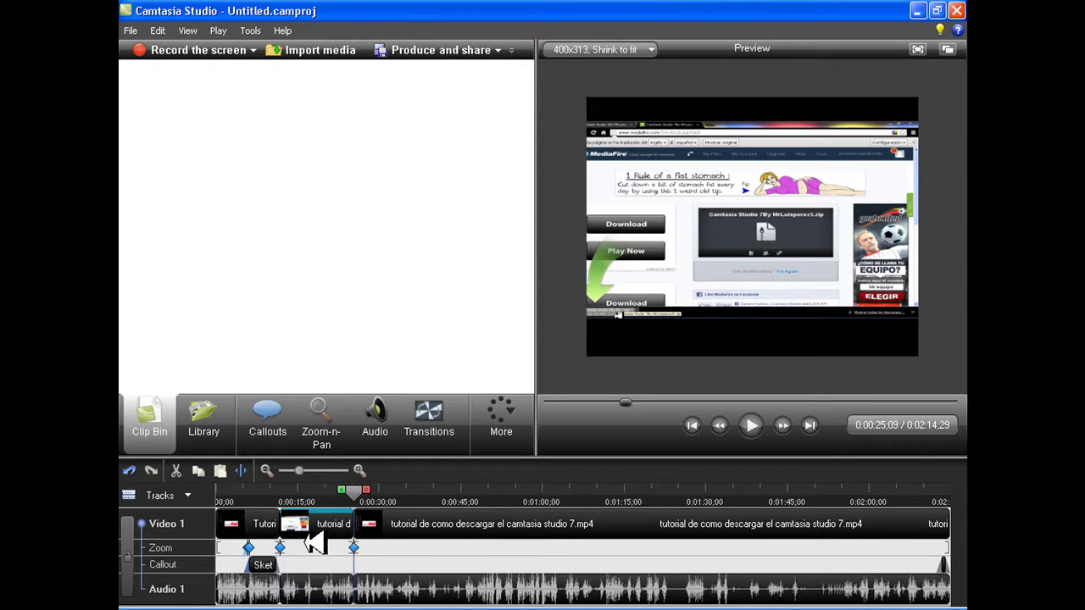
click(310, 585)
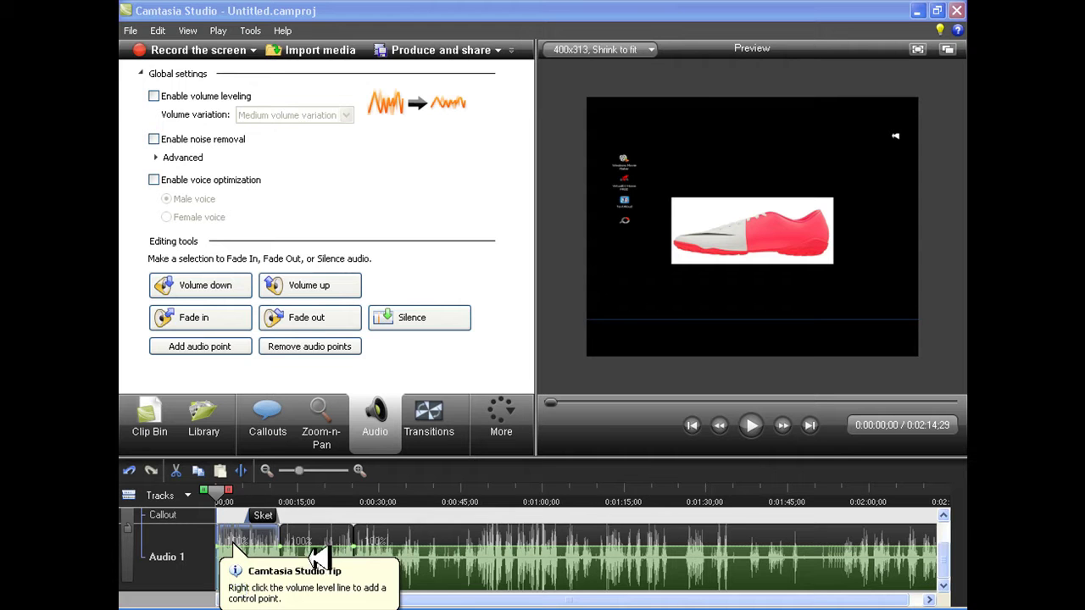
click(483, 565)
key(Delete)
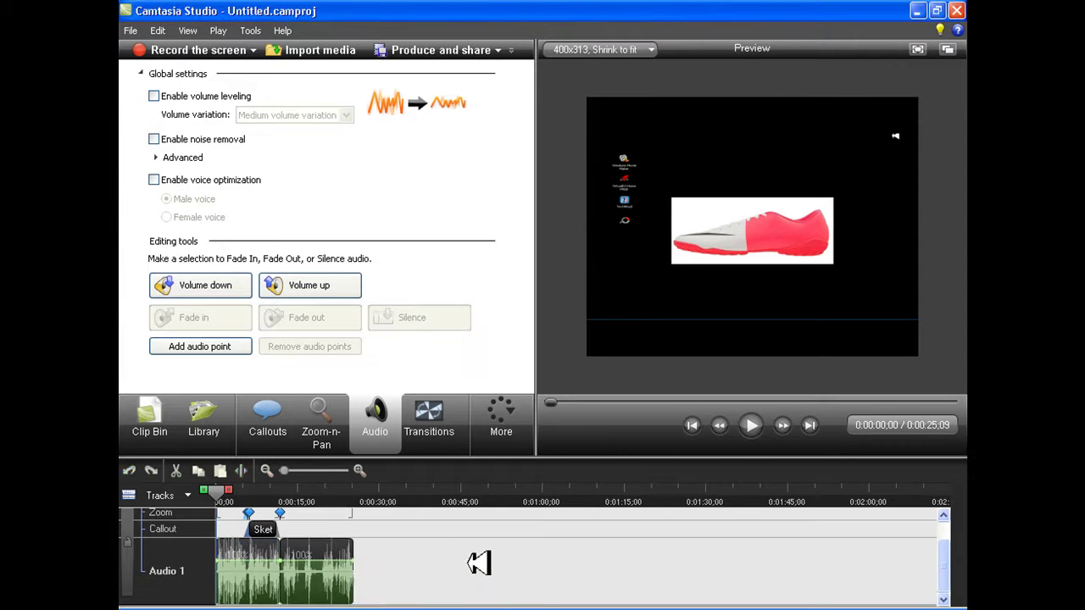
click(307, 575)
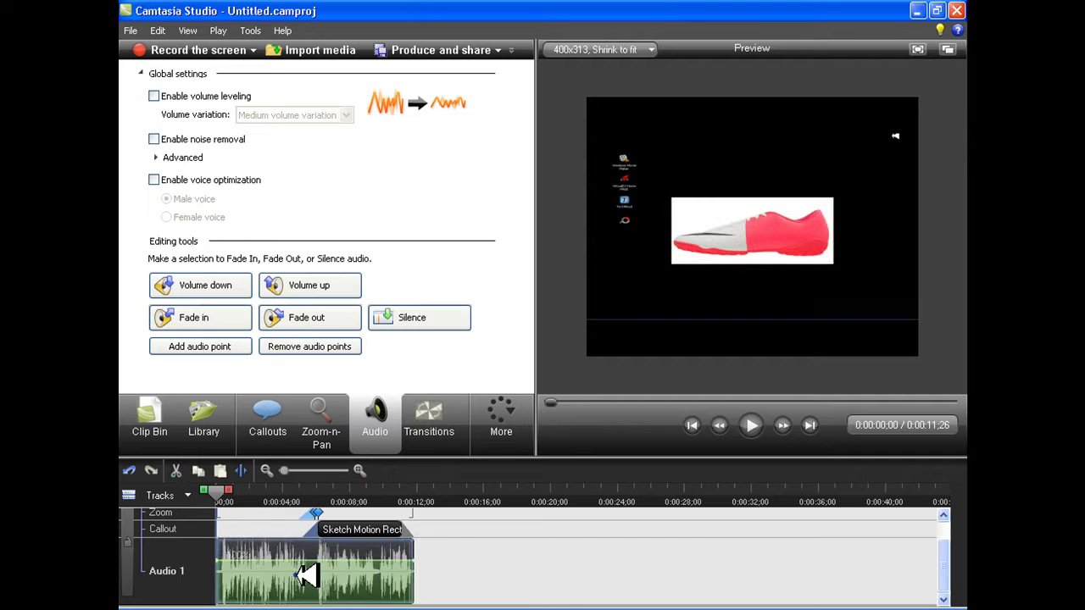
key(Delete)
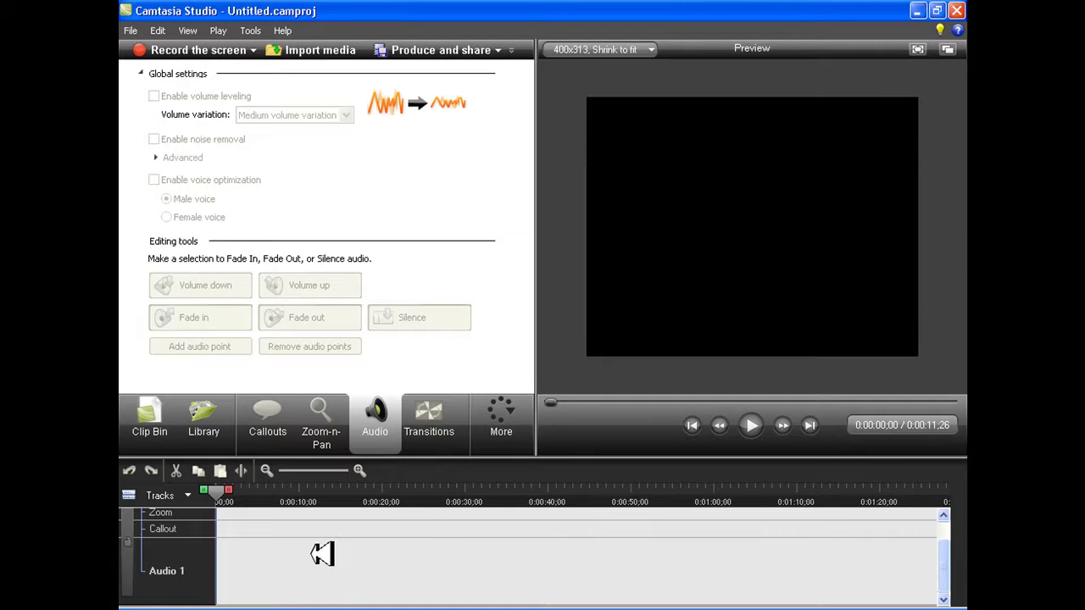
- Start importing media into the Clip Bin and browse to the Zpatos folder inside Downloads in Mis documentos
click(170, 432)
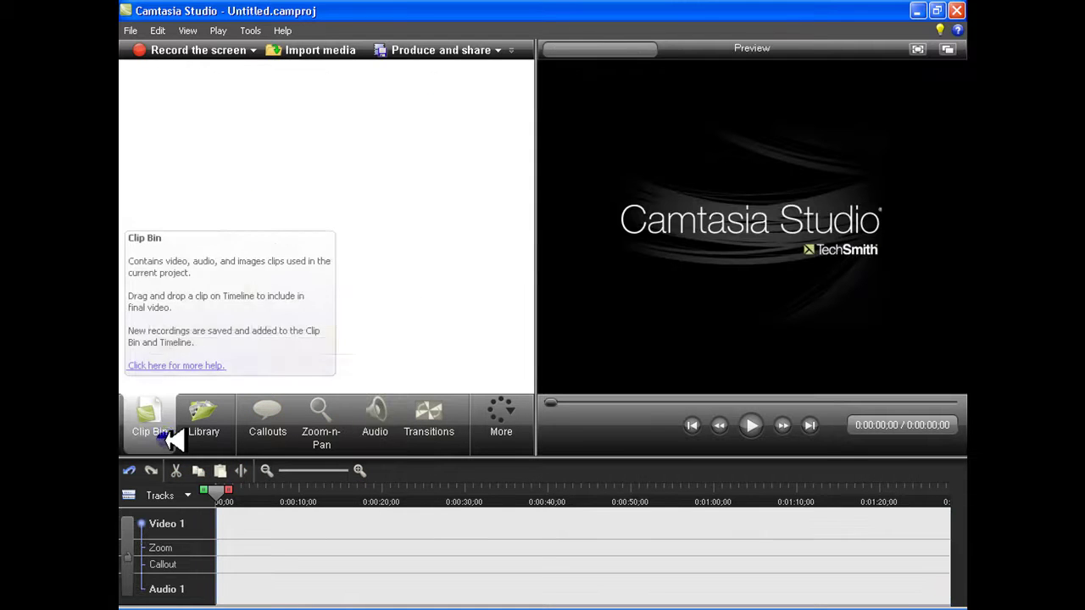
click(344, 52)
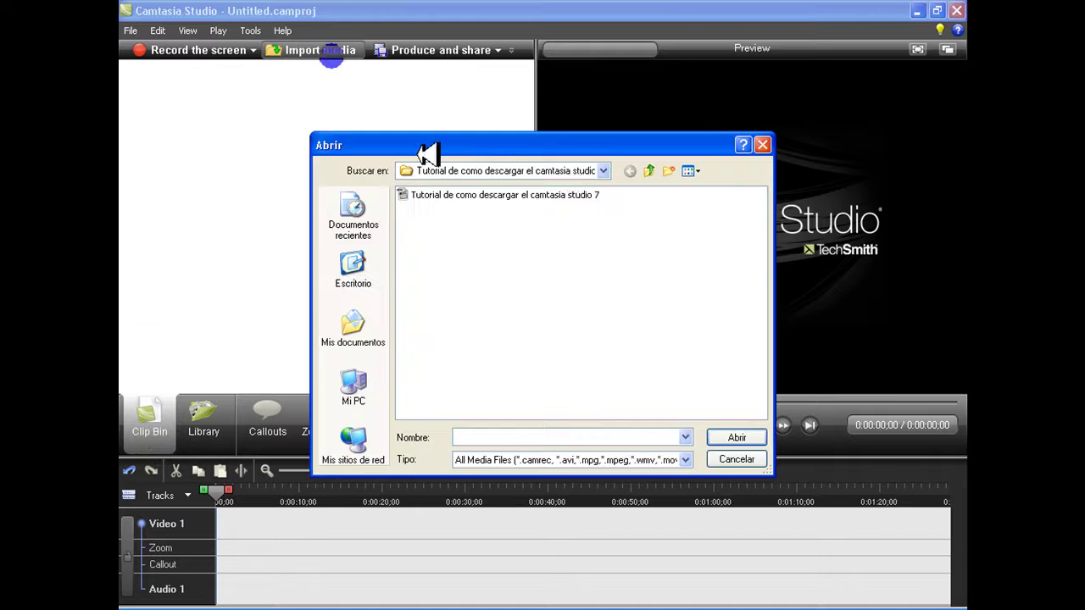
click(612, 170)
click(612, 169)
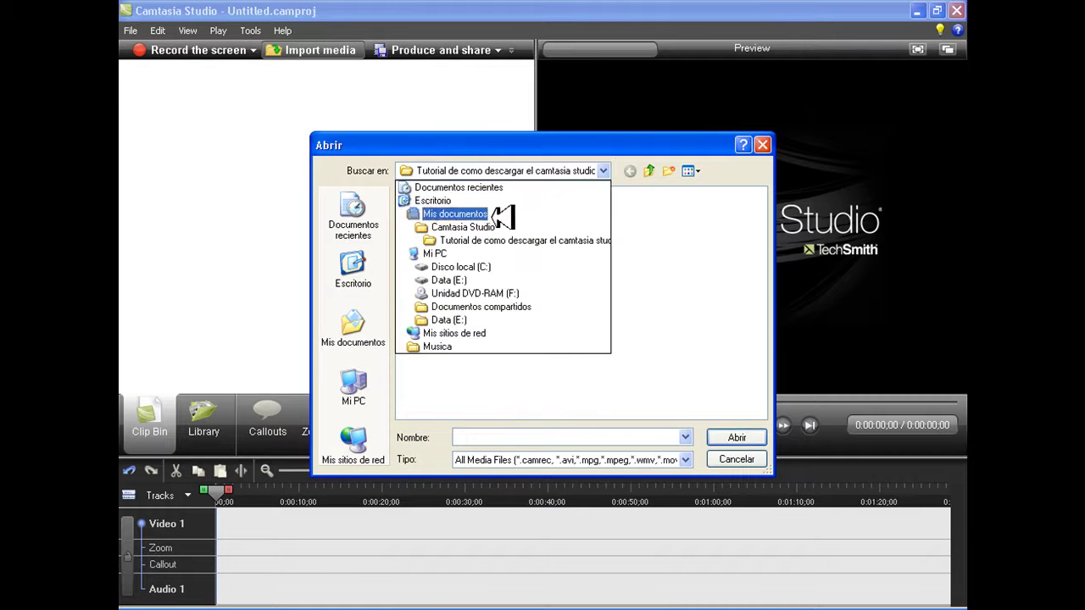
click(501, 213)
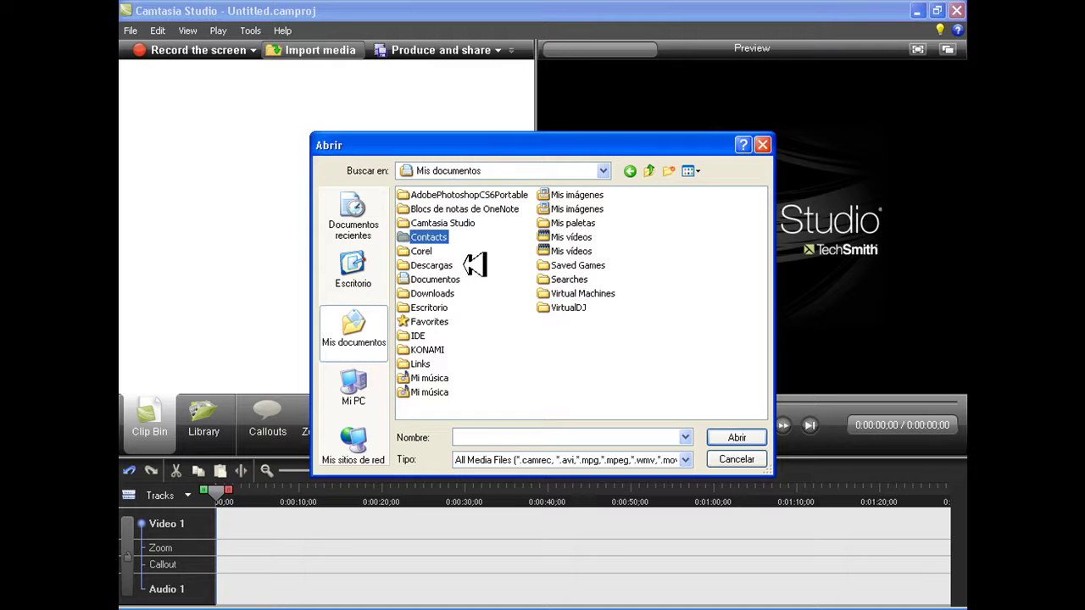
click(447, 294)
double_click(447, 294)
click(449, 223)
click(443, 251)
double_click(424, 252)
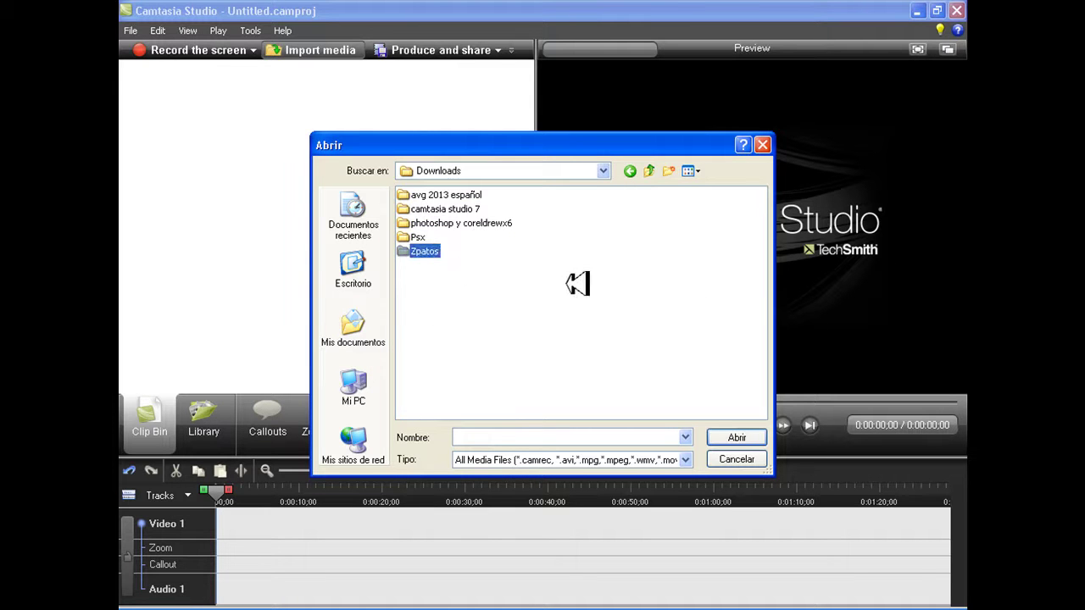
- Import all the images from the Zpatos folder into the Clip Bin
click(589, 308)
drag(663, 367, 416, 194)
right_click(420, 194)
click(432, 201)
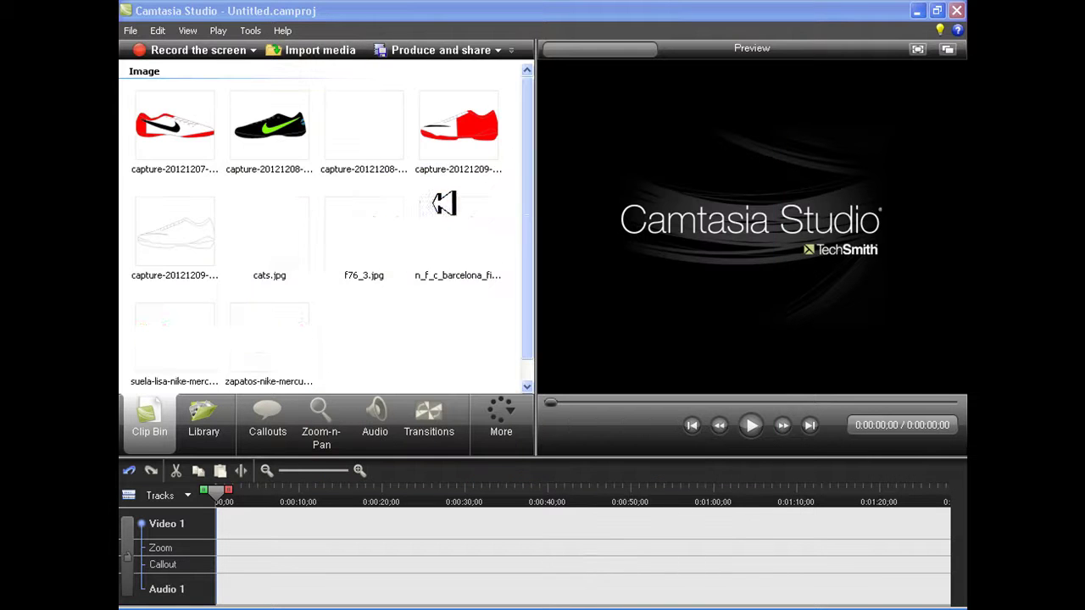
- Place the Barcelona image, f76_3.jpg, cats.jpg, the red-and-white capture-20121209 shoe and the suela-lisa-nike image consecutively on the Video 1 track
click(445, 292)
drag(445, 291, 274, 519)
drag(348, 268, 403, 520)
drag(280, 237, 563, 515)
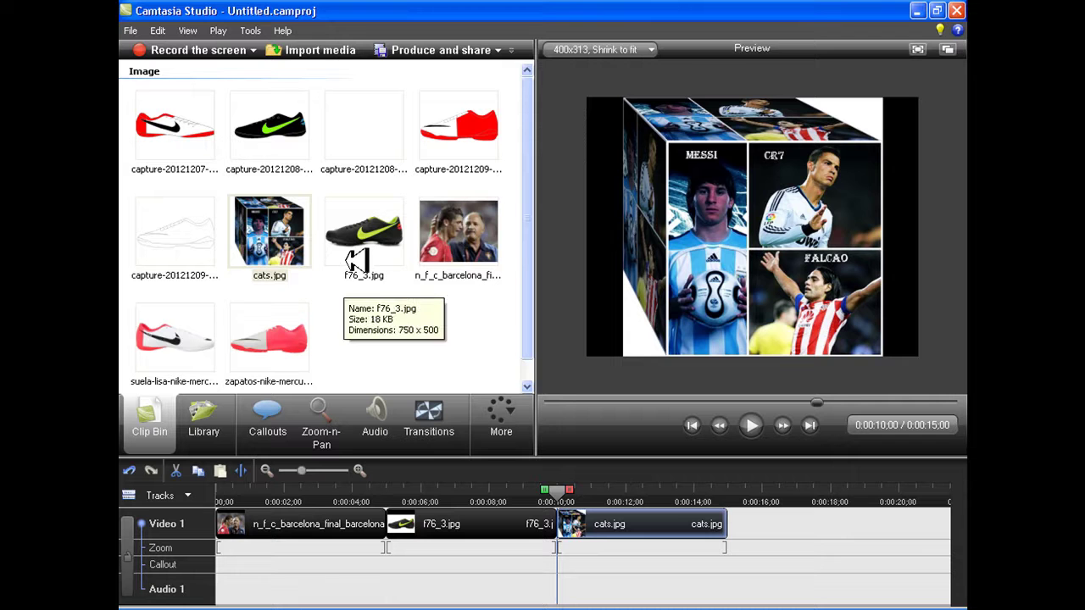
drag(440, 145, 727, 527)
drag(174, 335, 901, 514)
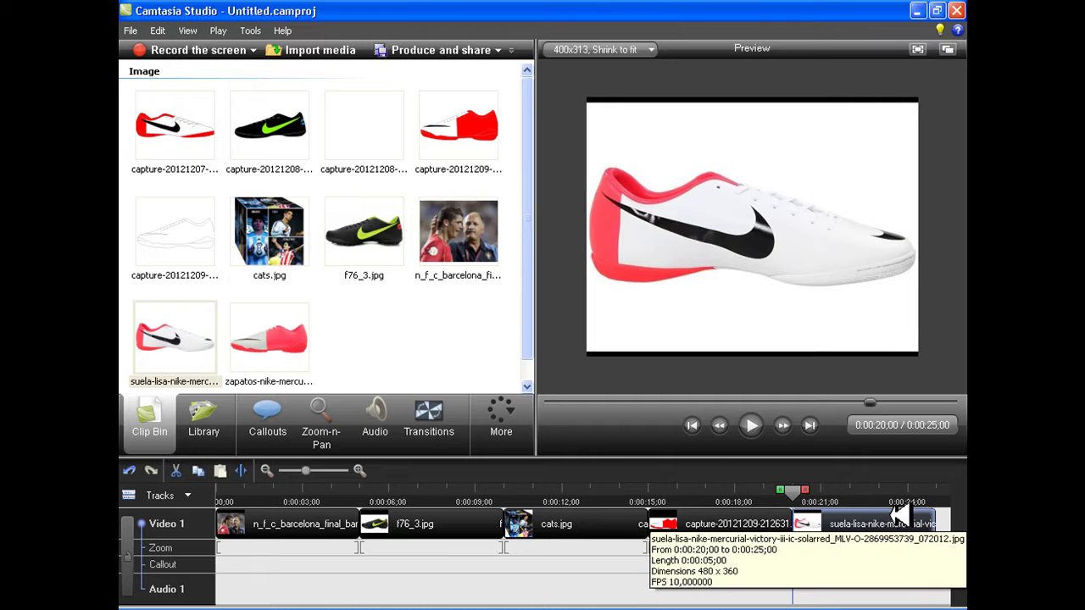
- Add a Cube rotate transition between the Barcelona image and f76_3.jpg
click(426, 432)
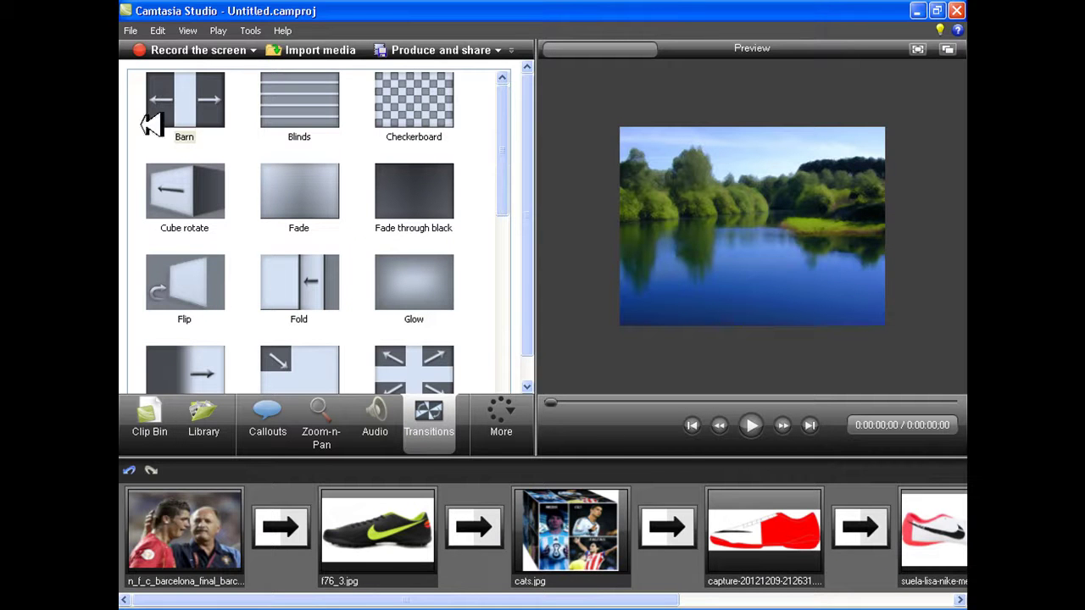
drag(501, 165, 516, 194)
click(186, 105)
drag(186, 106, 284, 522)
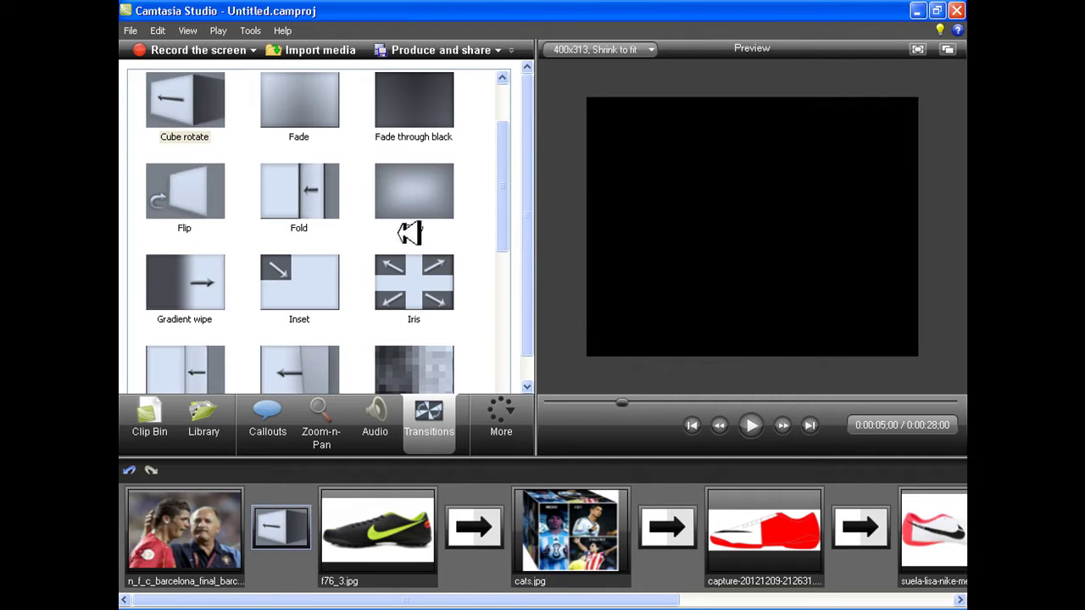
- Preview the Iris and Glow transitions, and add a Random bars transition between f76_3.jpg and cats.jpg
click(414, 282)
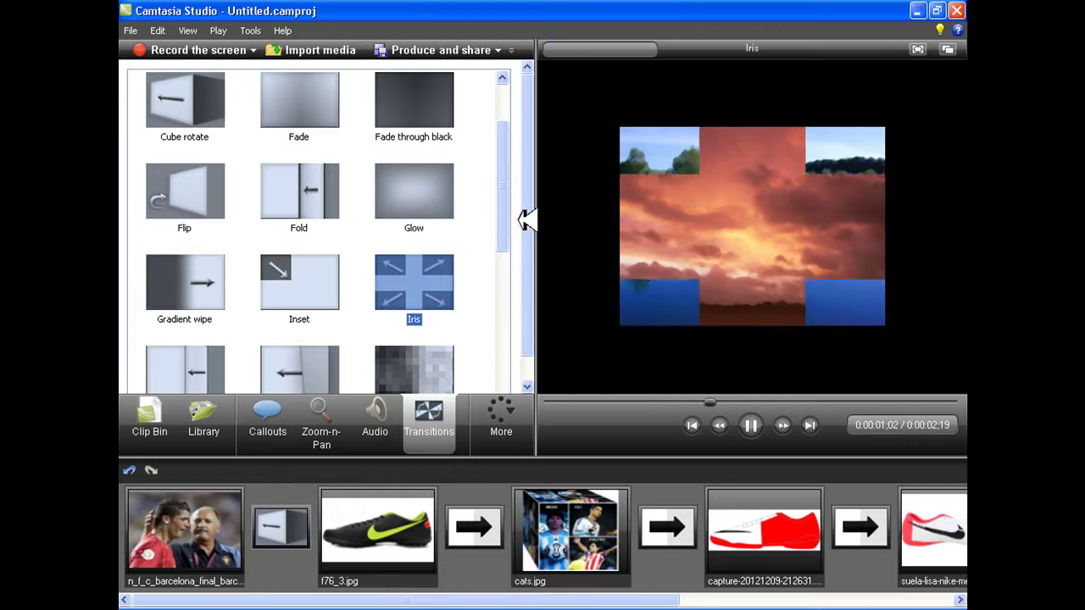
click(428, 212)
drag(506, 222, 515, 298)
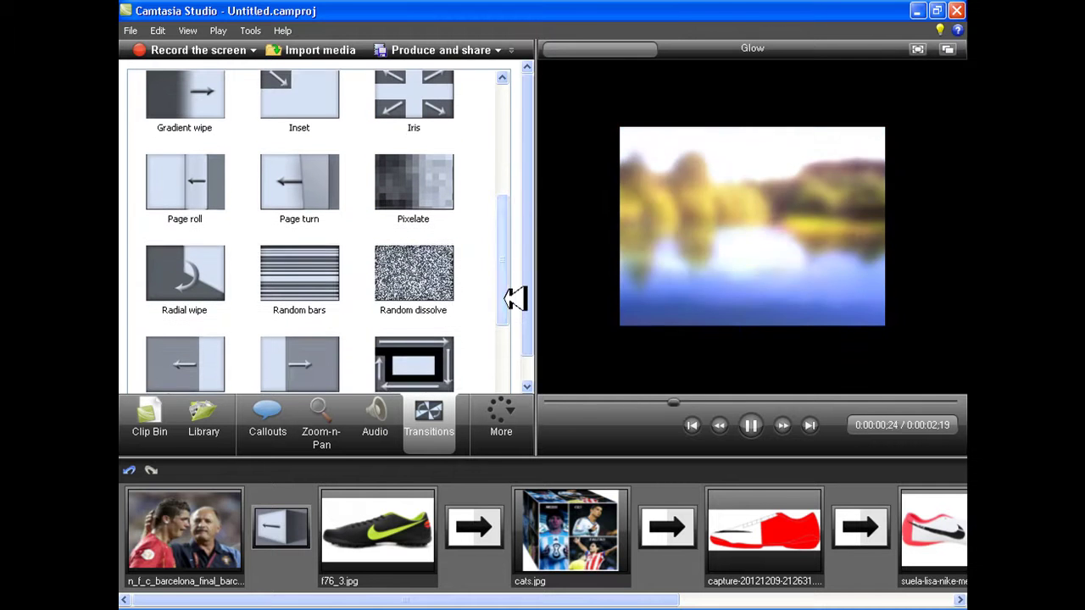
click(322, 288)
drag(322, 288, 479, 485)
- Add a Strips transition after cats.jpg and the last available transition after the red-and-white capture-20121209 shoe
drag(520, 300, 516, 363)
click(335, 321)
drag(366, 256, 667, 525)
scroll(515, 331, down, 1)
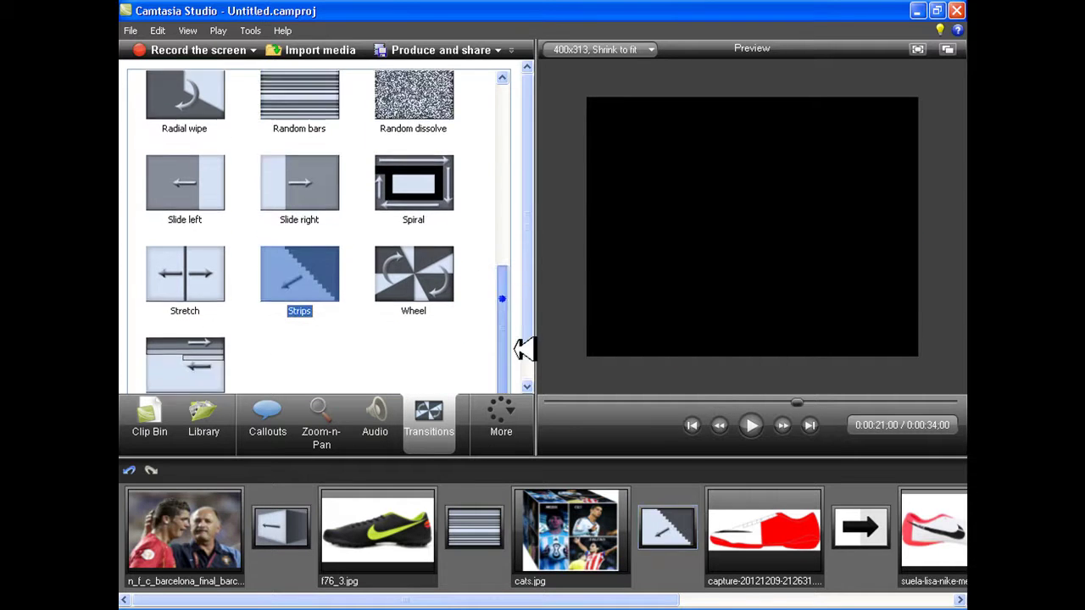
drag(232, 363, 858, 530)
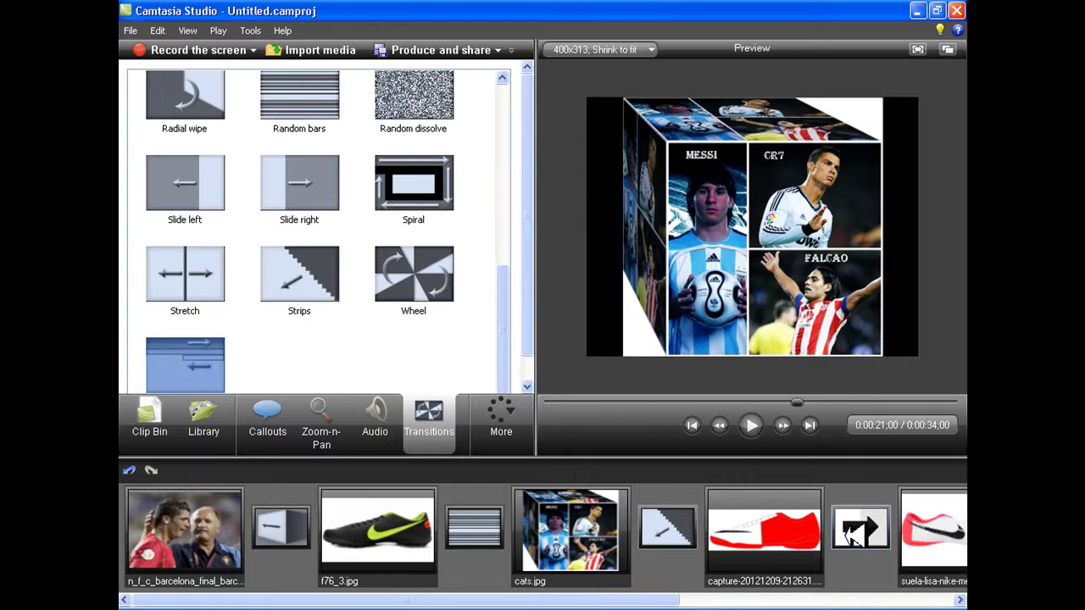
- Play the image sequence from near its beginning to review the transitions
click(573, 404)
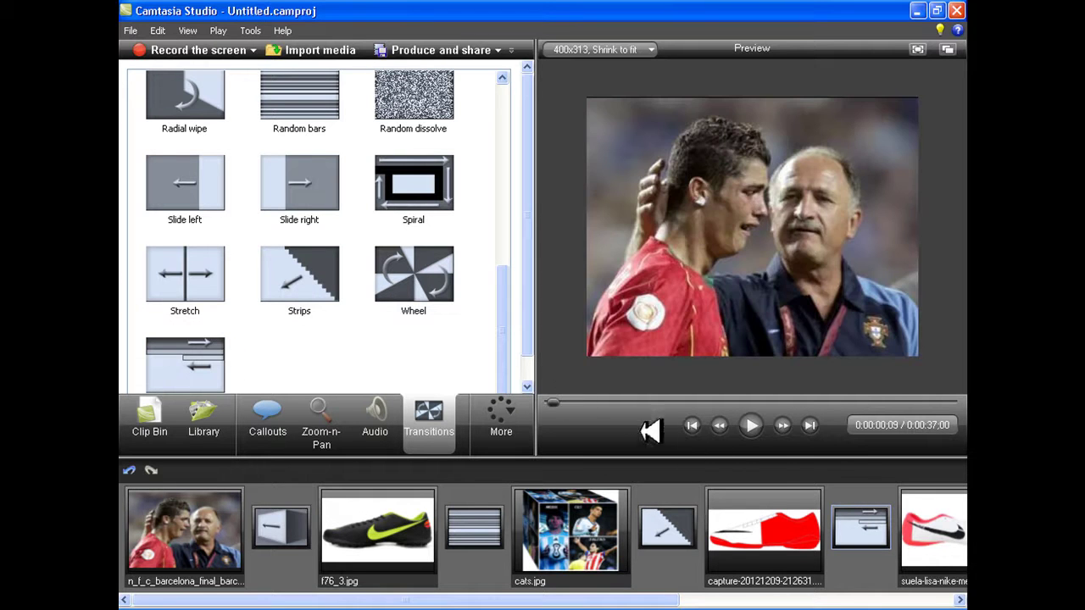
click(754, 425)
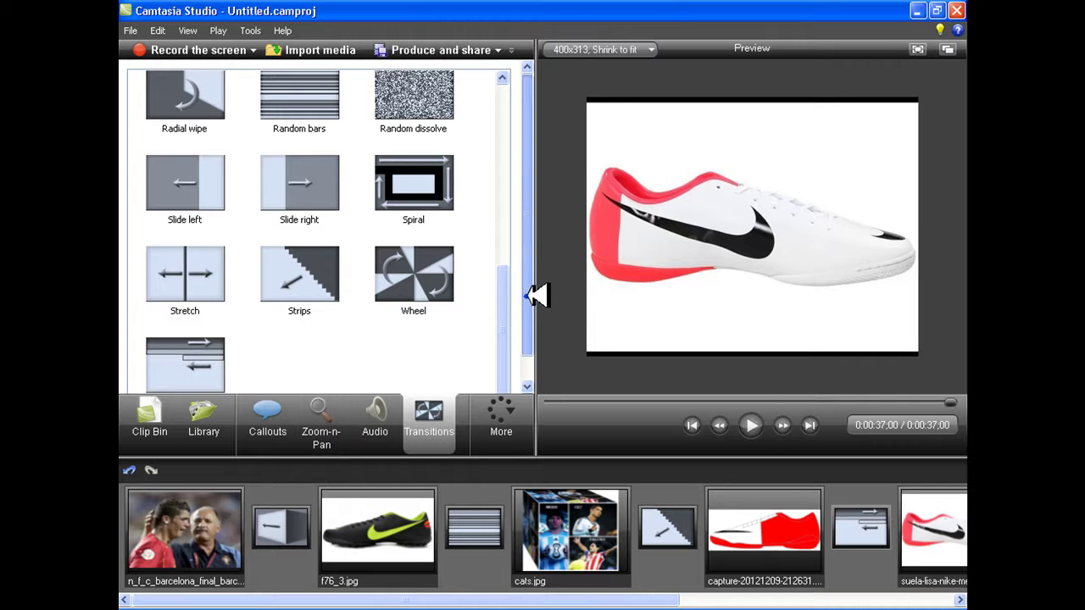
- Import the song 06 Pista 6 (2) from the Musica folder into the Clip Bin
click(352, 51)
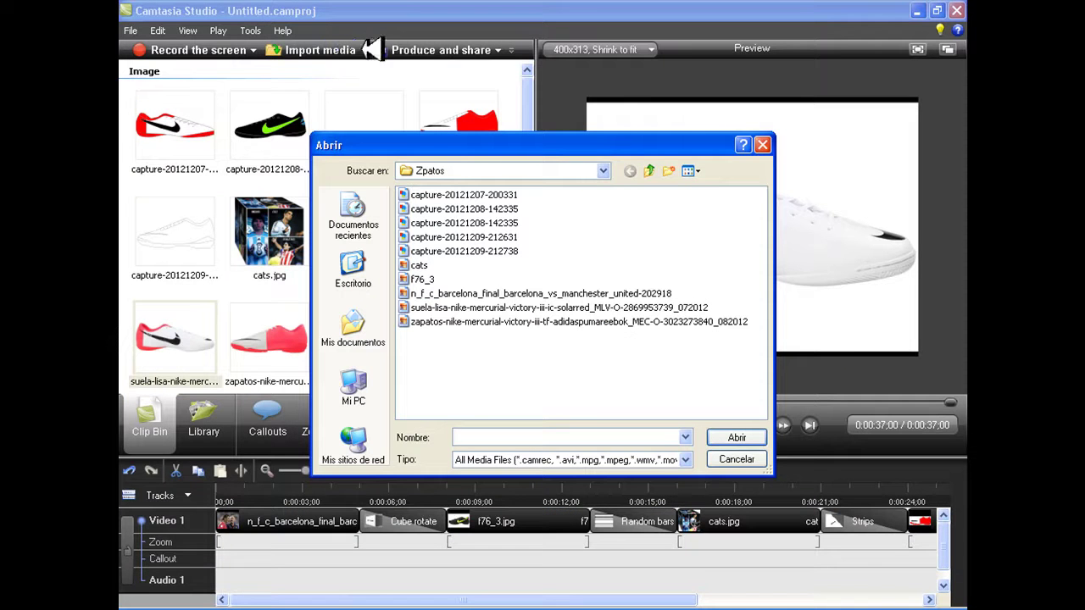
click(602, 169)
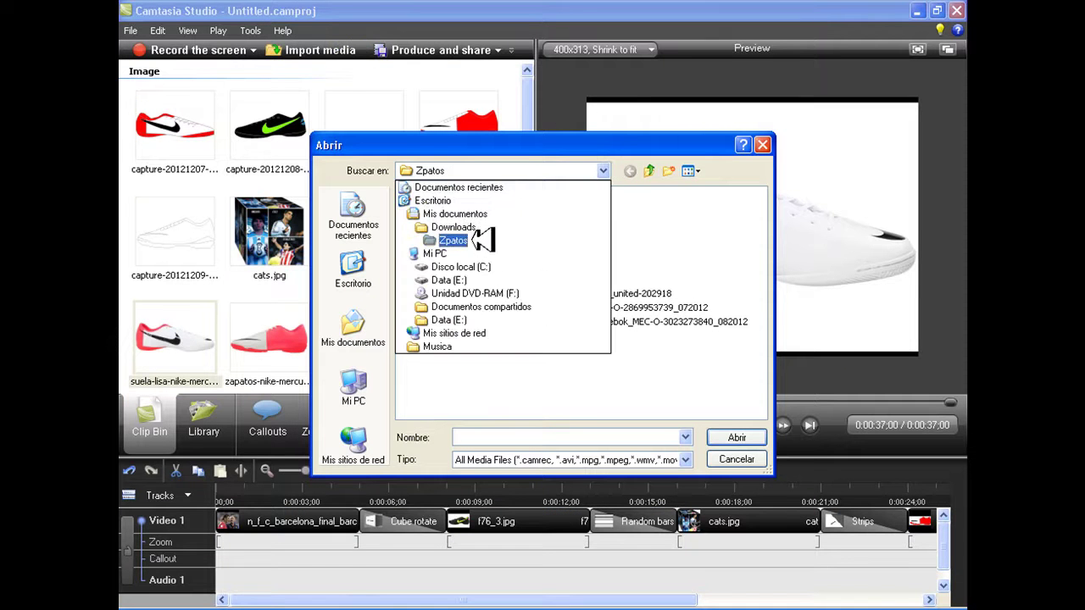
click(477, 345)
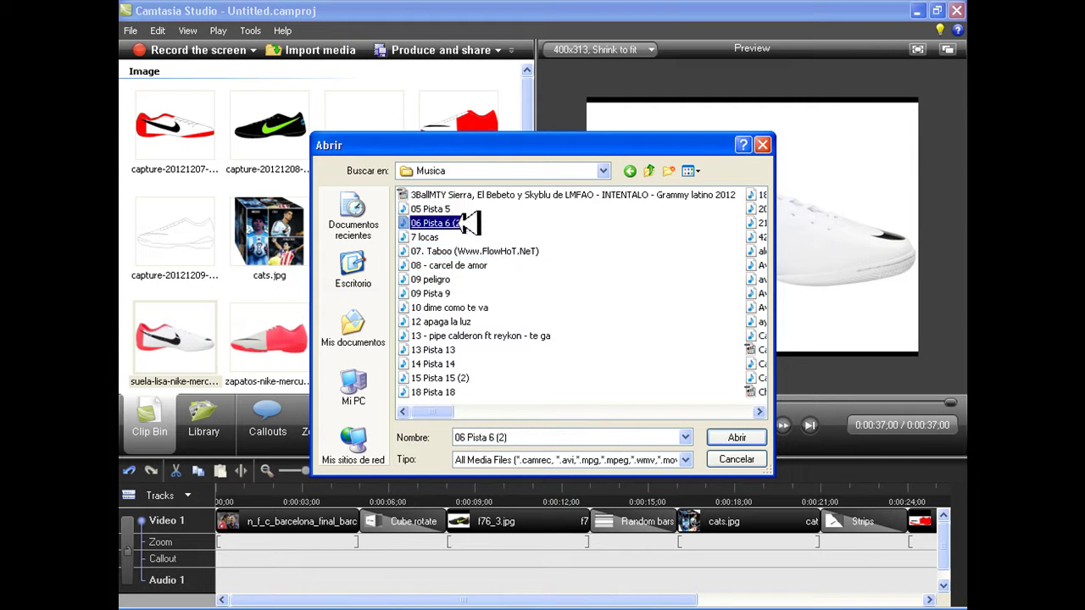
click(489, 224)
- Place 06 Pista 6 (2).mp3 on the Audio 2 track, aligned with the start of the timeline
drag(523, 209, 530, 310)
click(212, 296)
drag(378, 354, 245, 587)
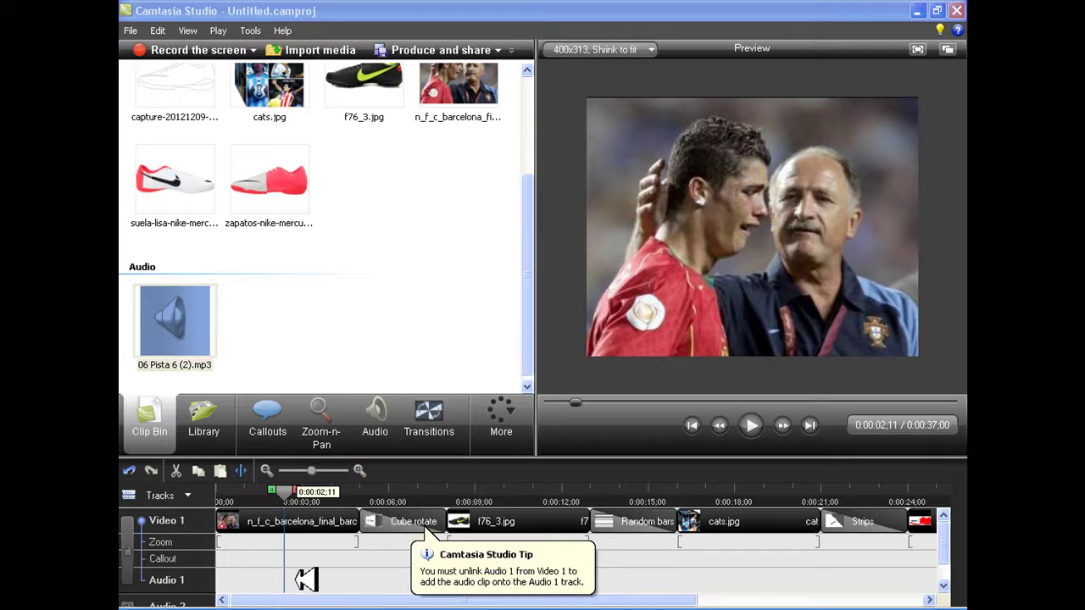
drag(403, 570, 227, 390)
drag(243, 574, 773, 367)
drag(963, 541, 178, 316)
drag(273, 295, 240, 582)
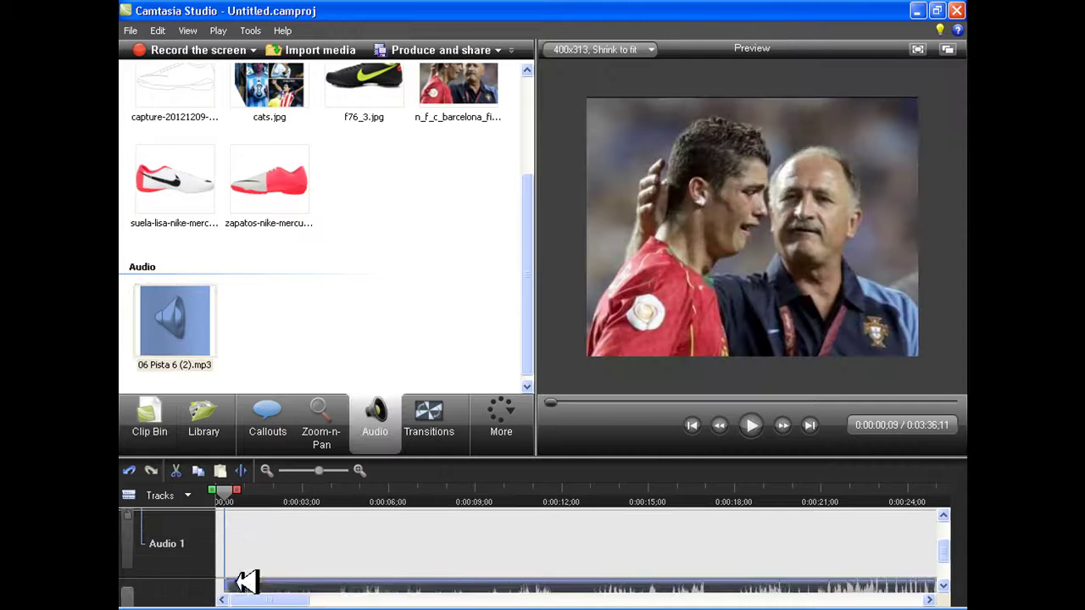
drag(426, 570, 330, 574)
- Play the image sequence with its background music and stop playback after the last image
click(751, 425)
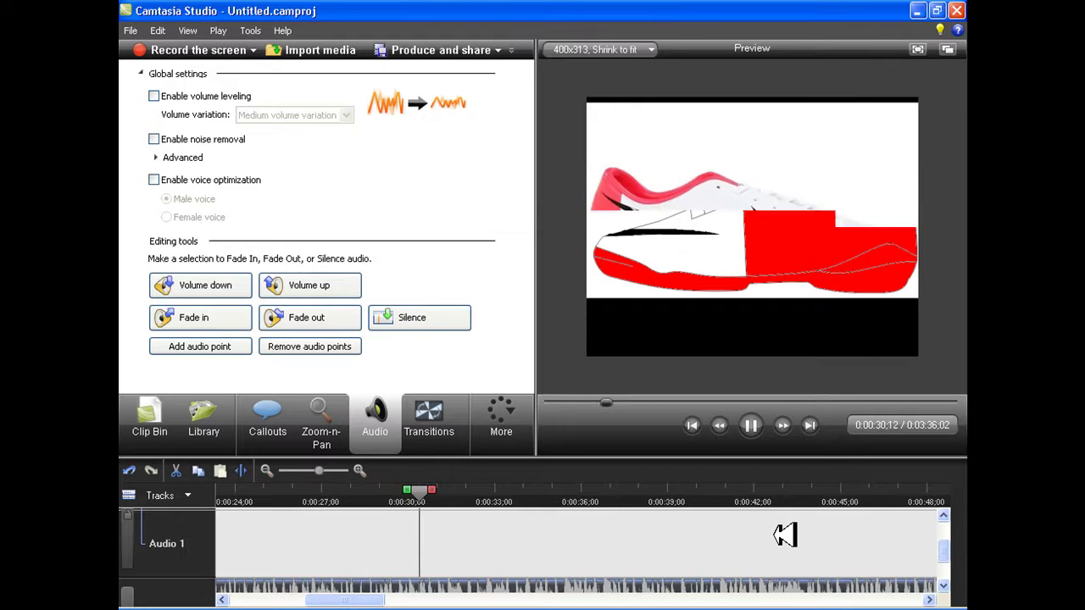
click(758, 432)
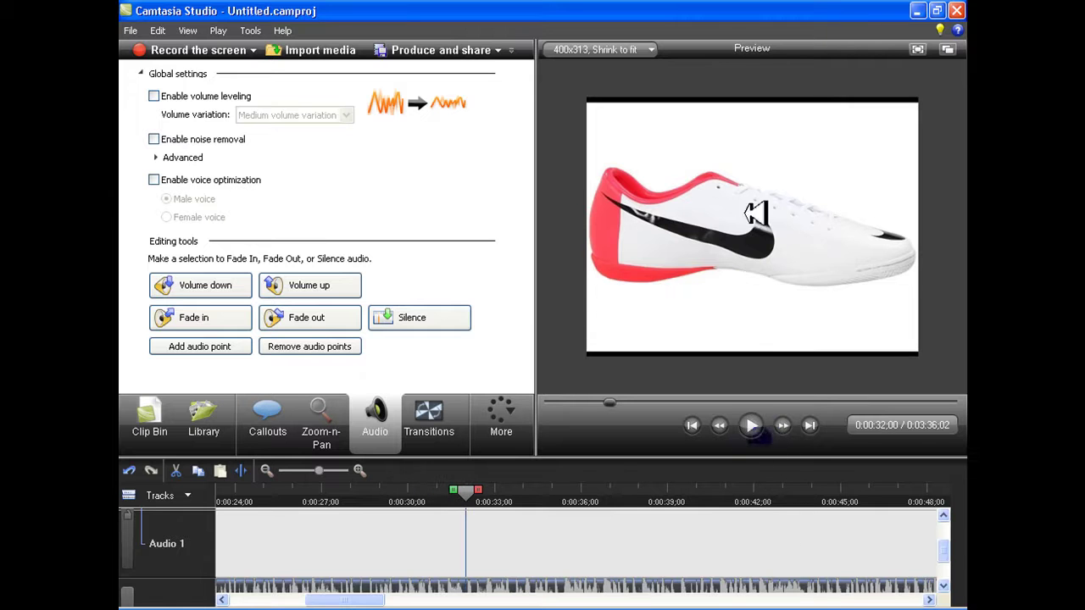
- Examine the output presets offered by the Production Wizard and leave it without producing the video
click(482, 44)
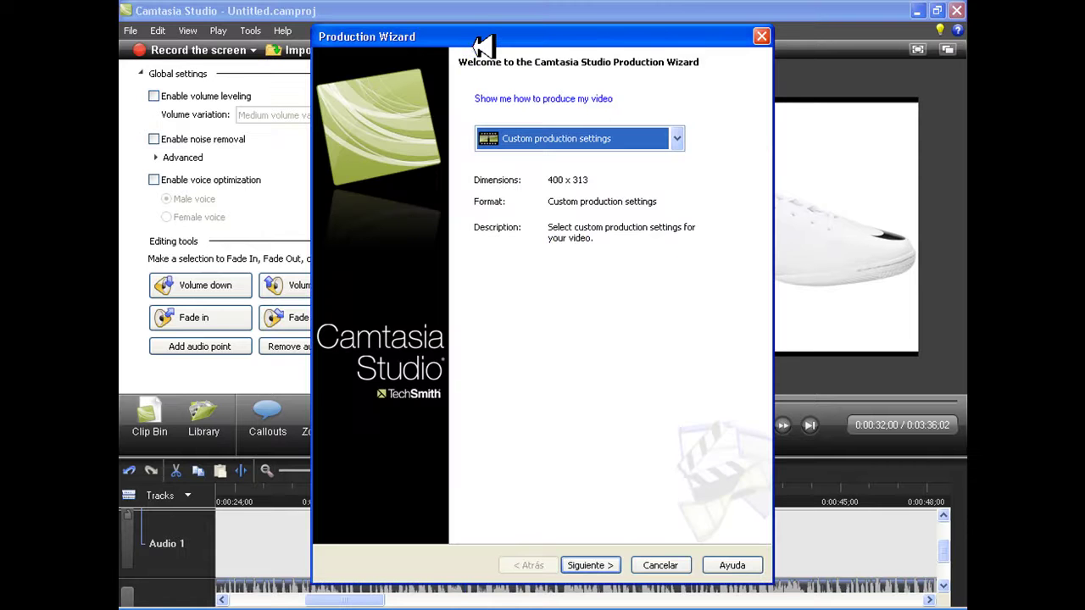
click(677, 138)
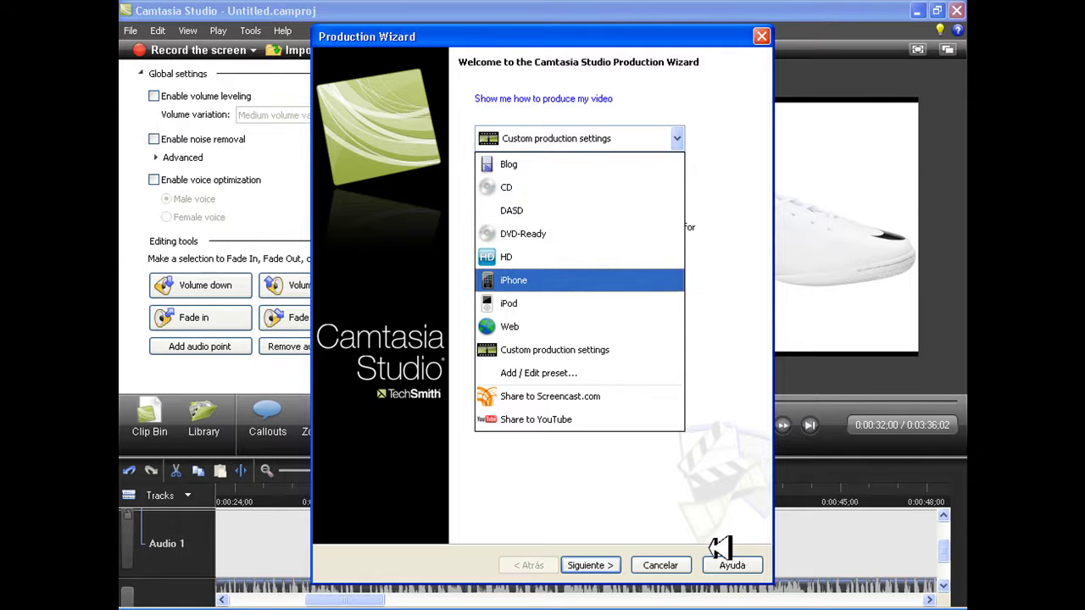
click(684, 563)
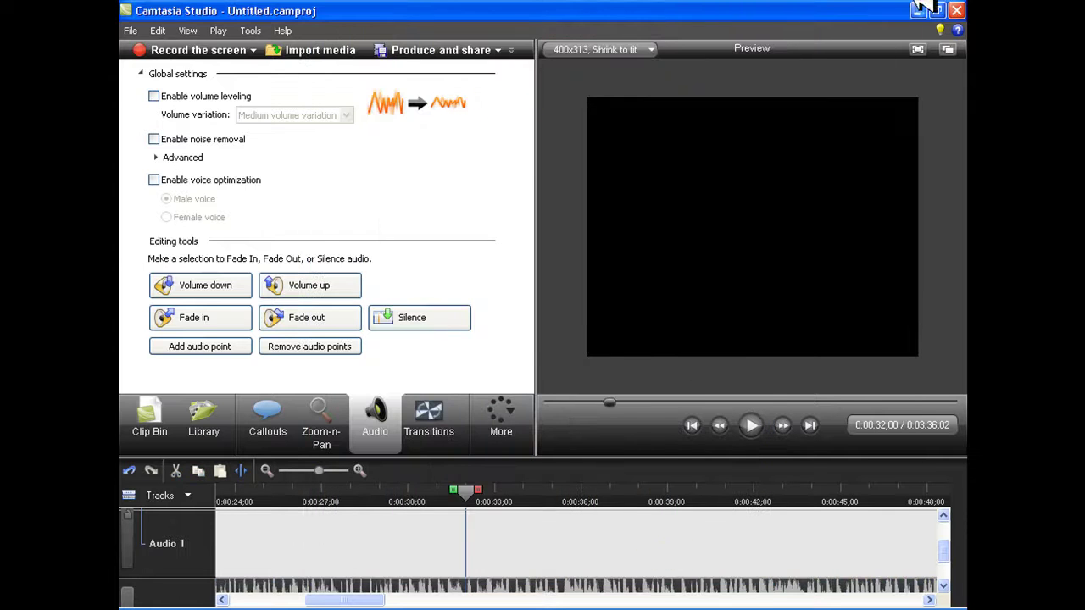
- Leave the video editor and return to the Windows desktop
click(961, 10)
click(543, 337)
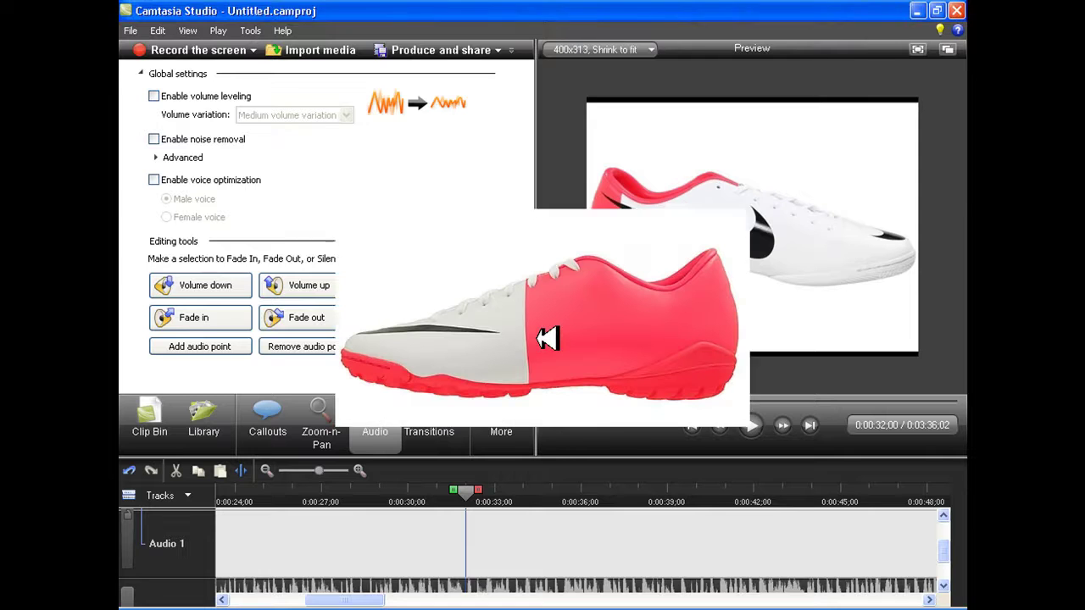
drag(704, 343, 695, 339)
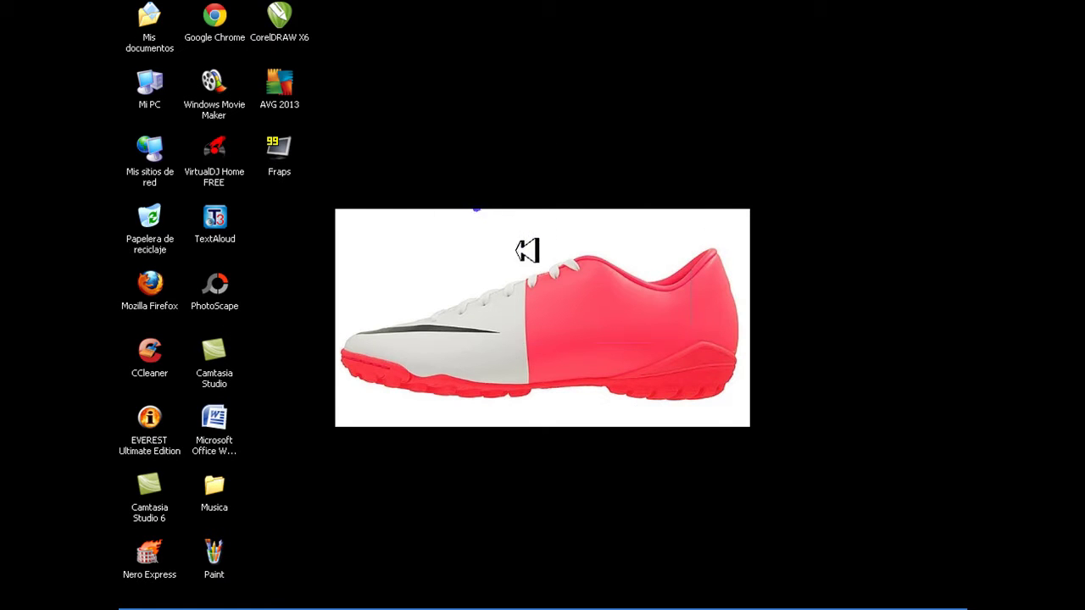
right_click(524, 236)
click(560, 258)
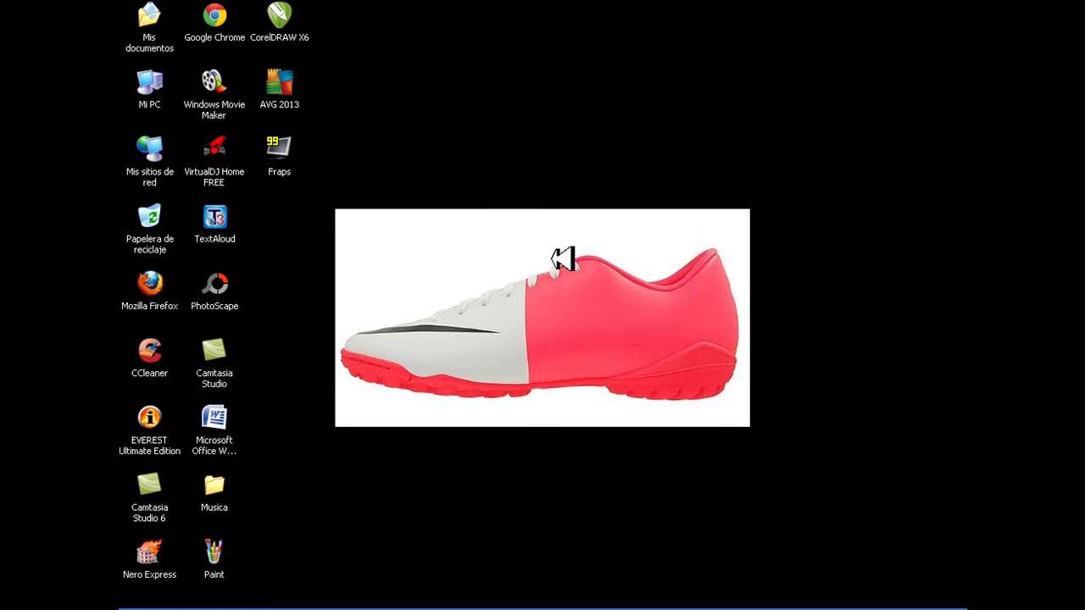